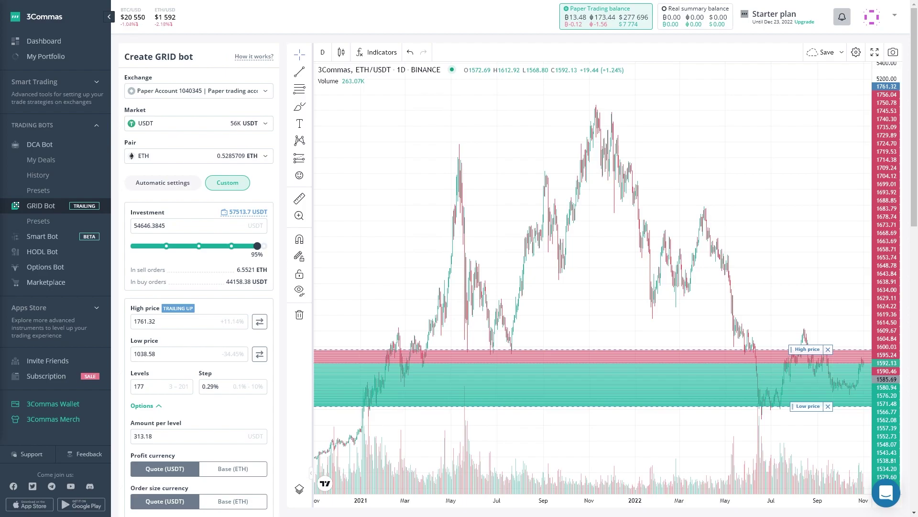
Step: Check the GRID bot's market choices while keeping USDT, and compare the automatic settings with the custom ones
click(199, 123)
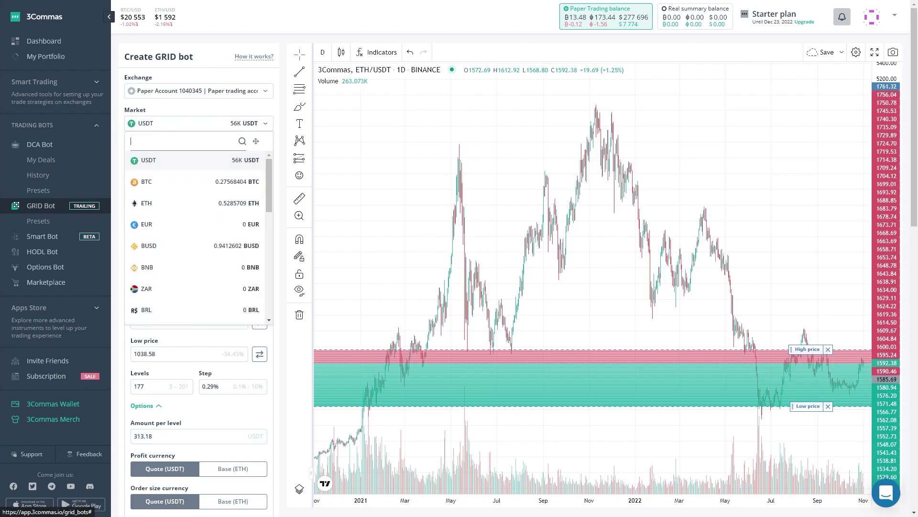
click(199, 158)
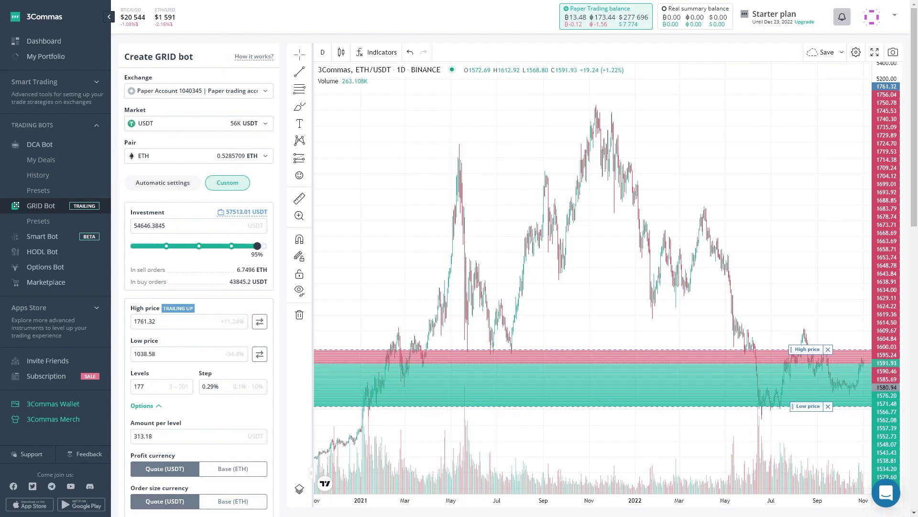
click(163, 182)
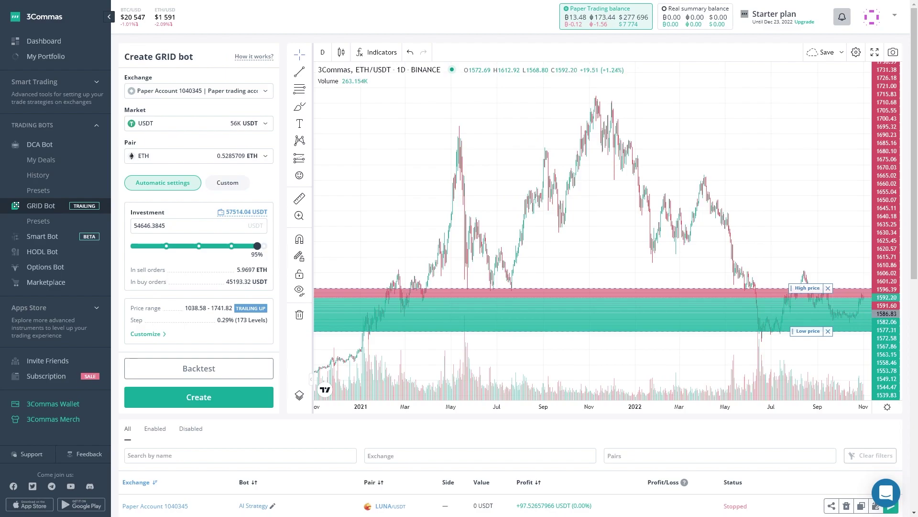
click(227, 182)
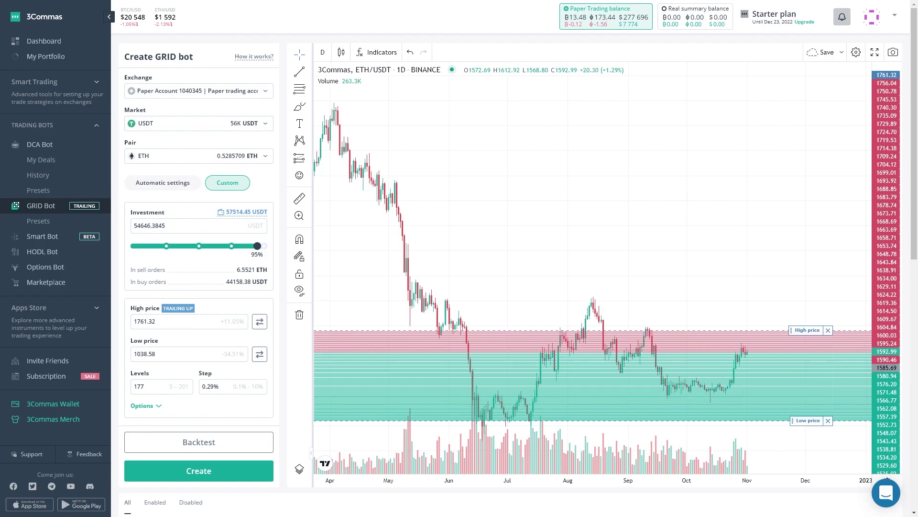
Step: Switch to the BTCUSDT daily chart in TradingView and examine the grid levels between 18000 and 25000
key(alt+Tab)
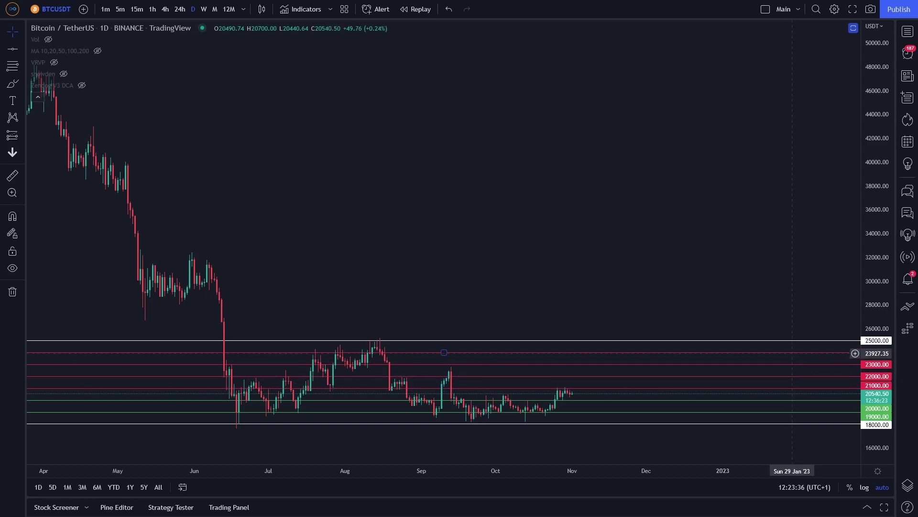
drag(605, 251, 564, 233)
drag(593, 125, 569, 129)
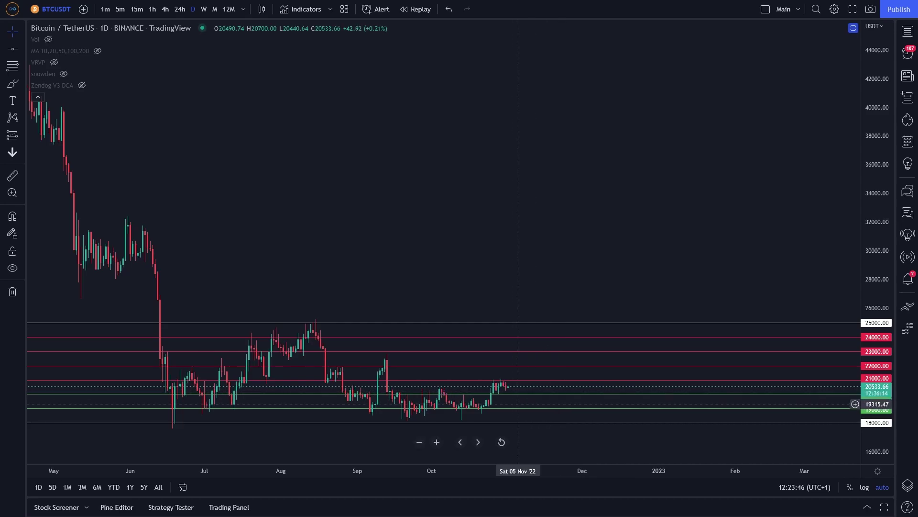
mouse_move(460, 33)
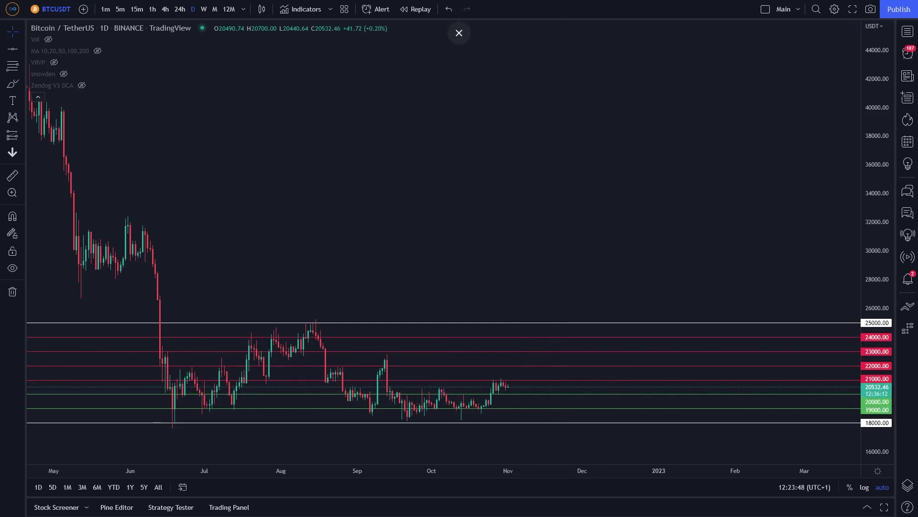
scroll(688, 215, down, 5)
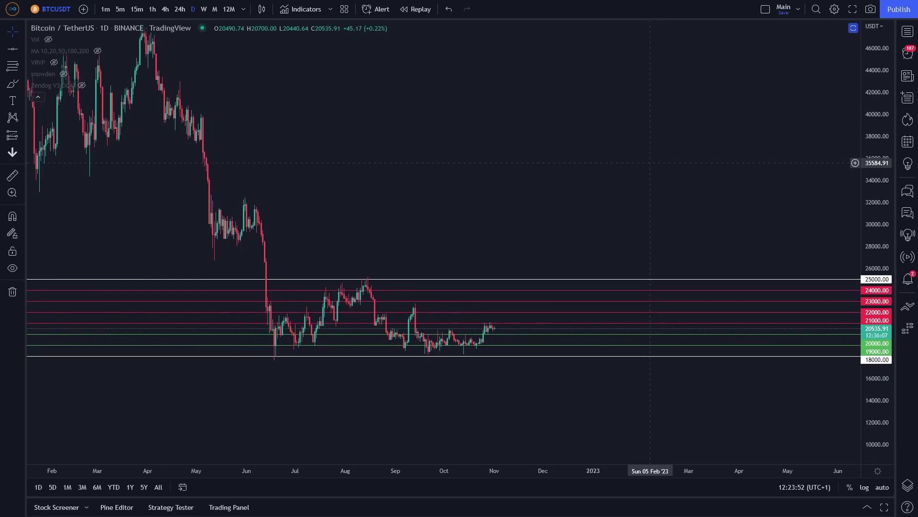
drag(450, 147, 435, 143)
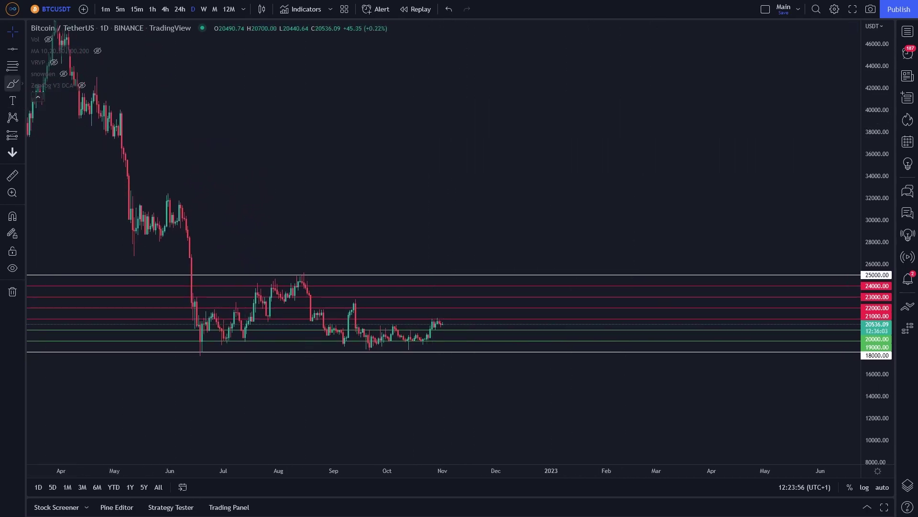
Step: Draw a brush stroke falling from the latest candle through the 18000 line to about 15500 in late November
click(13, 84)
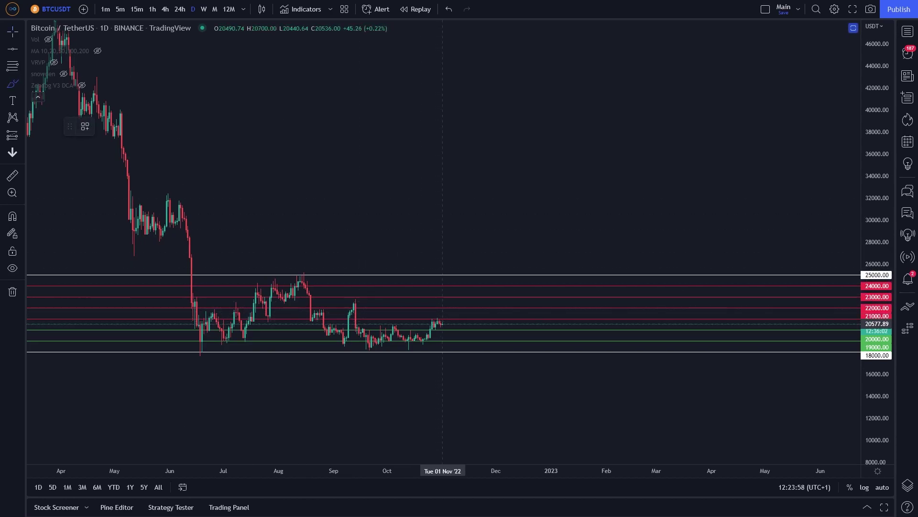
drag(444, 326, 484, 379)
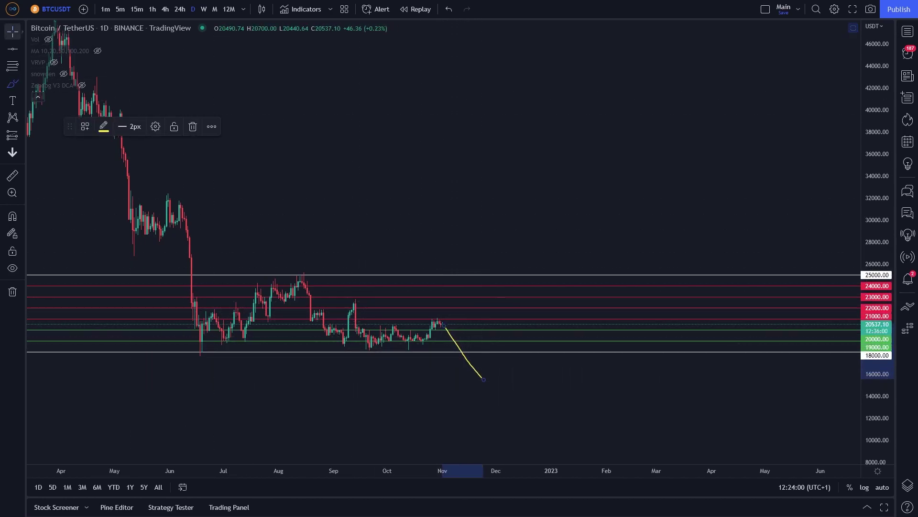
click(403, 121)
Step: Place a horizontal line at about 17140 below the 18000 level and open a new alert for it
click(12, 49)
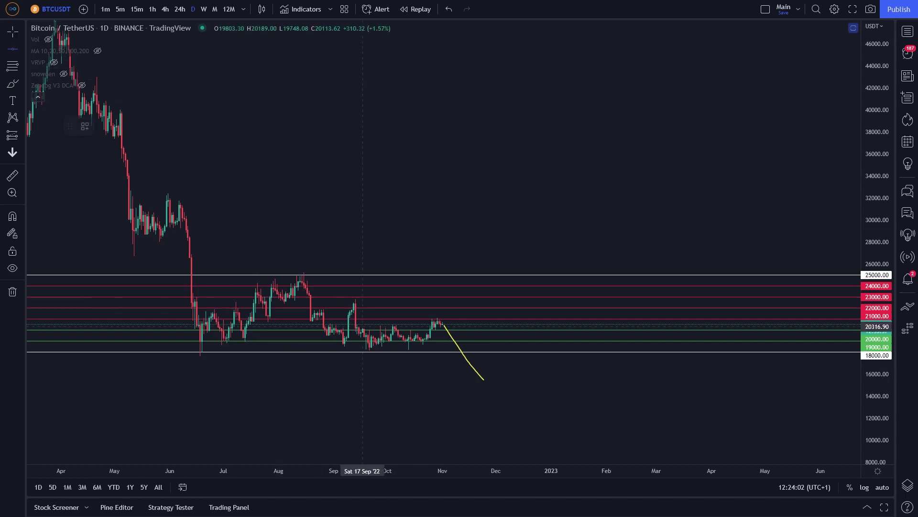
click(444, 361)
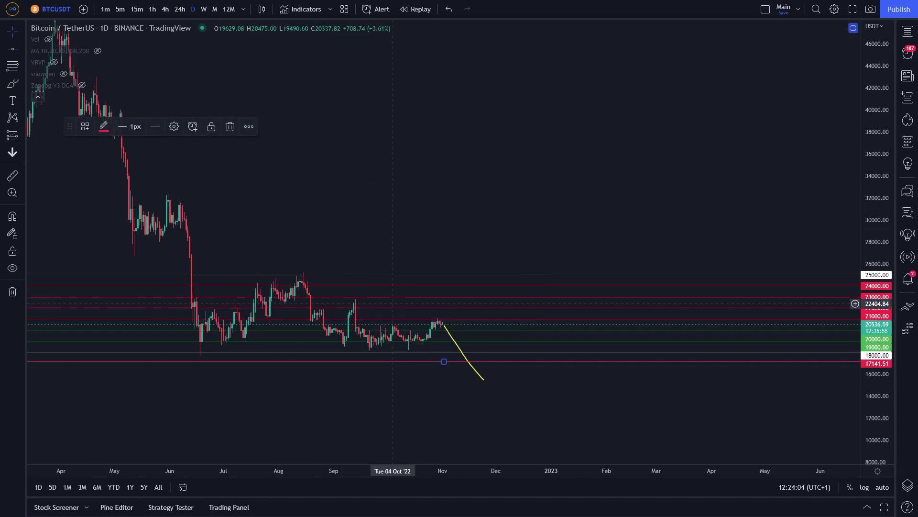
click(193, 126)
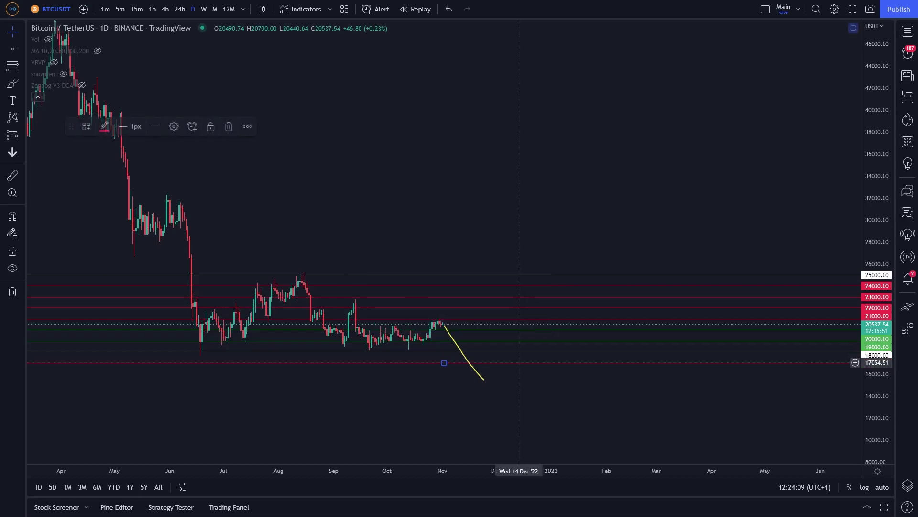
click(516, 396)
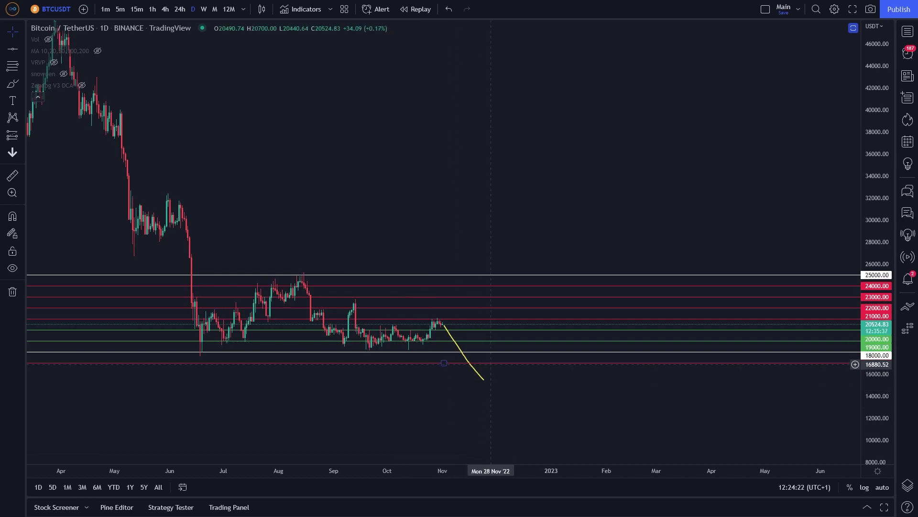
Step: Delete the extra horizontal line below 18000 and the falling brush stroke
click(478, 363)
key(Delete)
click(466, 358)
key(Delete)
Step: Draw a brush stroke rising from the latest candle to about 24400, just under the 25000 line
scroll(444, 380, up, 1)
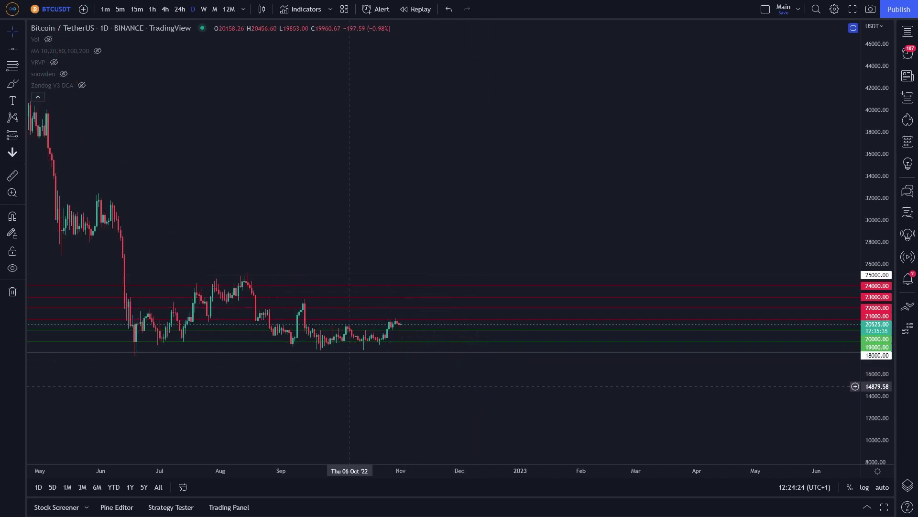
drag(359, 386, 444, 395)
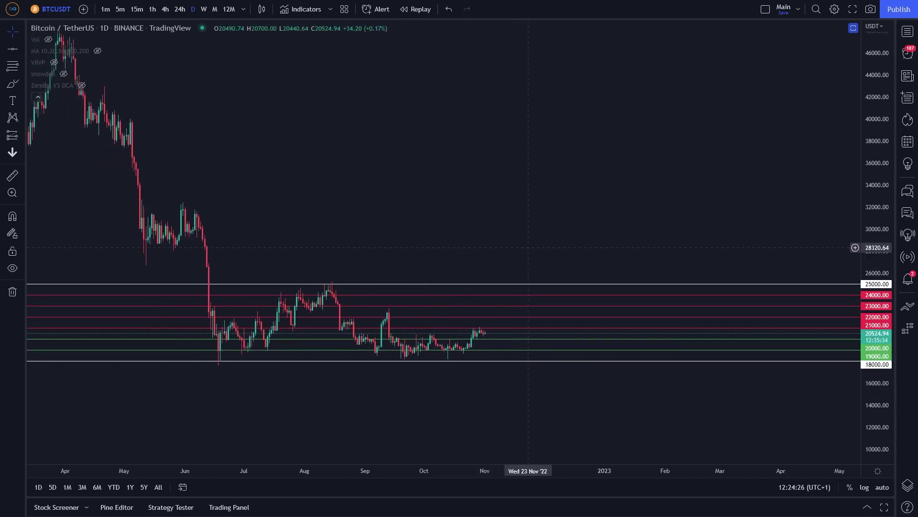
drag(871, 258, 870, 128)
drag(587, 237, 550, 179)
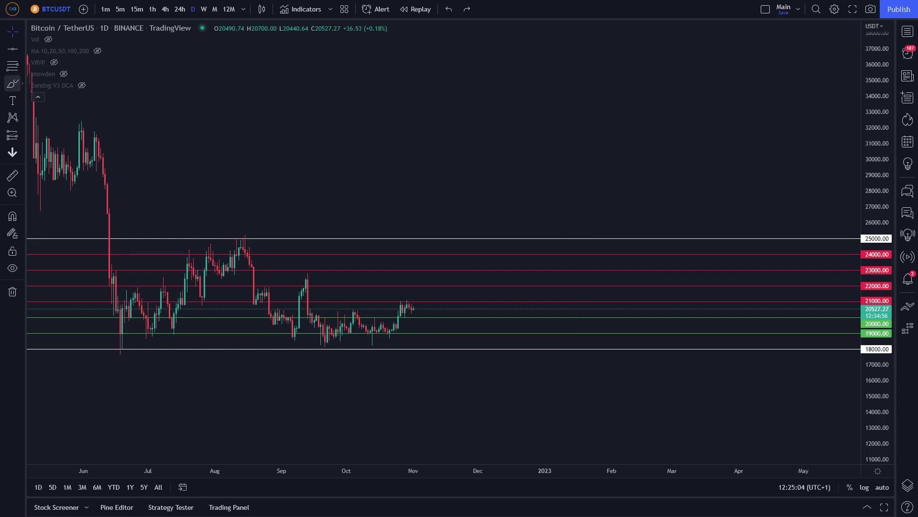
click(12, 84)
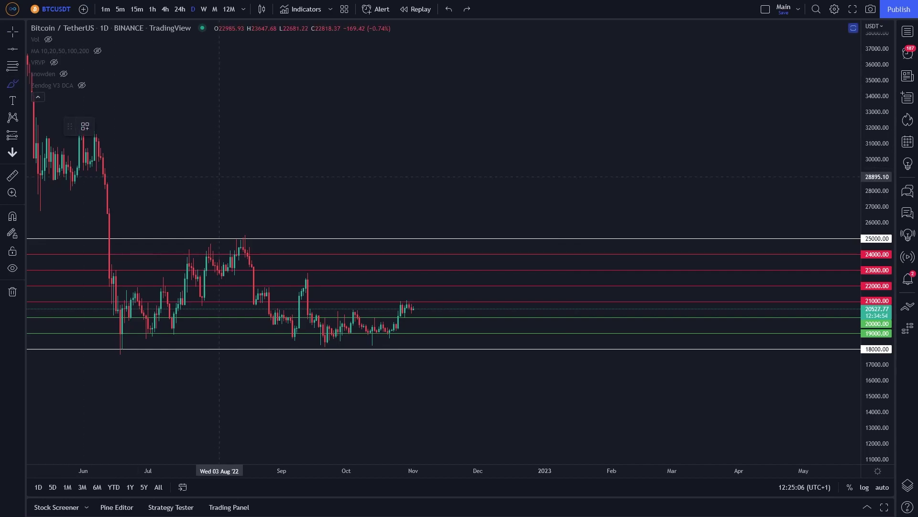
scroll(223, 177, down, 1)
scroll(234, 179, up, 1)
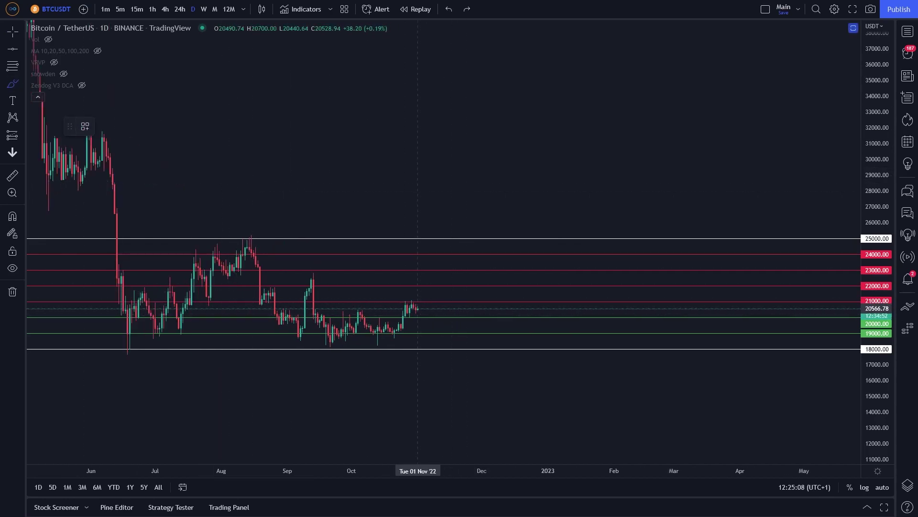
drag(418, 310, 458, 247)
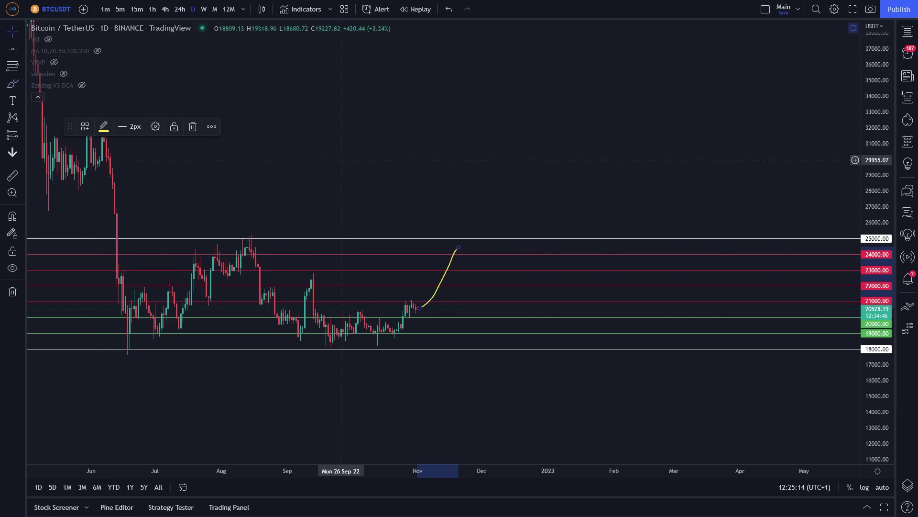
click(353, 162)
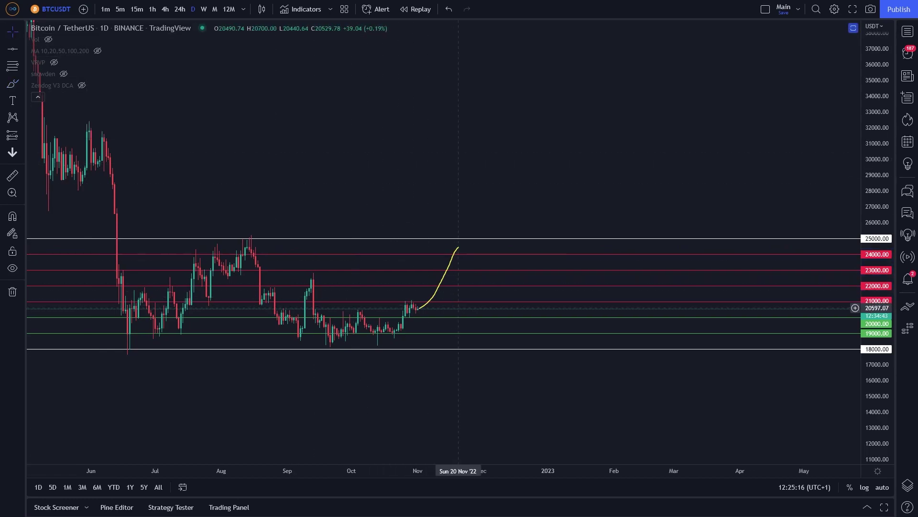
Step: Recolour the red horizontal lines at 21000, 22000, 23000 and 24000 to green
click(436, 295)
click(104, 126)
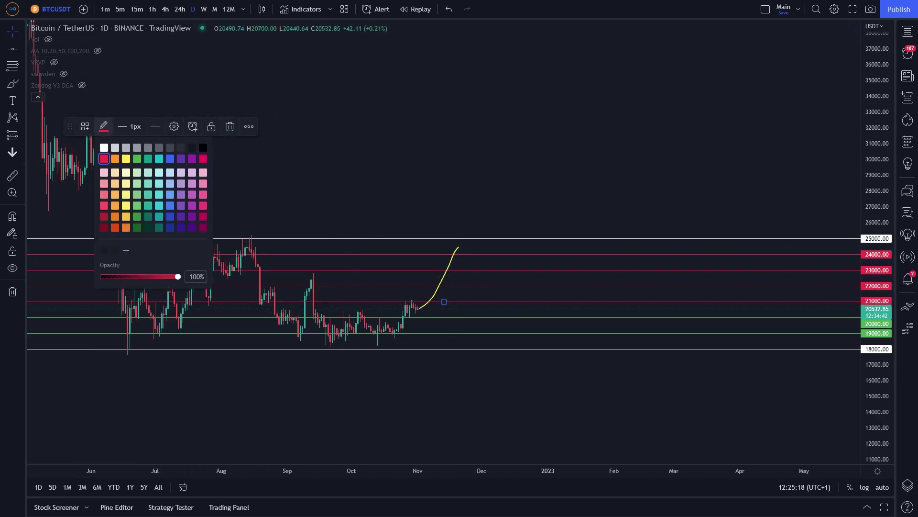
click(137, 159)
click(442, 286)
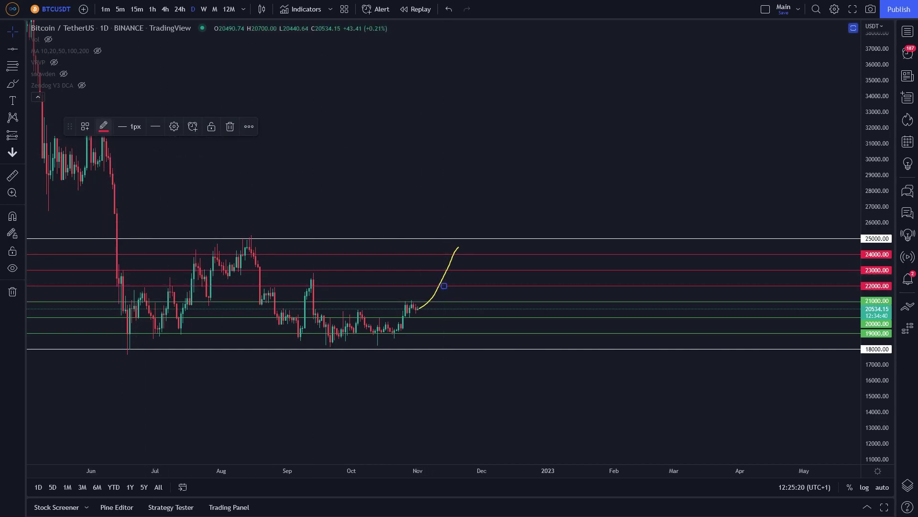
click(104, 127)
click(137, 159)
click(444, 270)
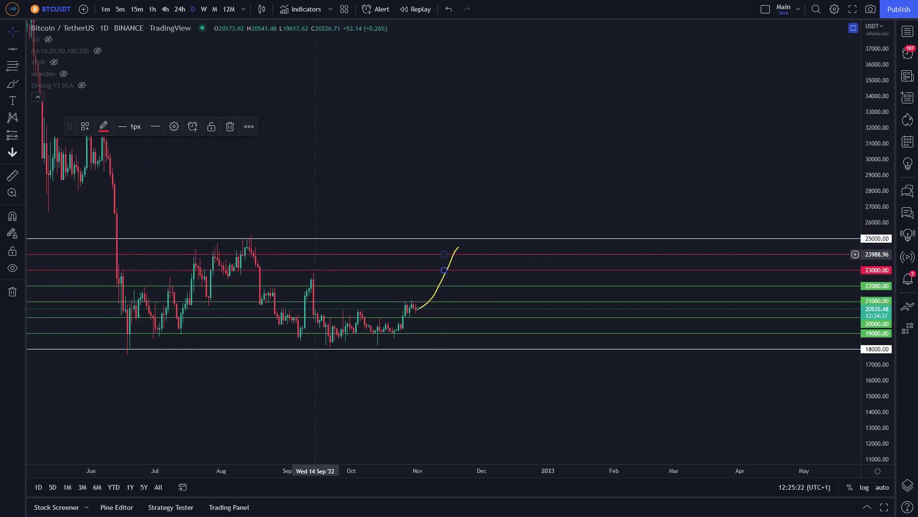
click(104, 126)
click(137, 158)
click(444, 253)
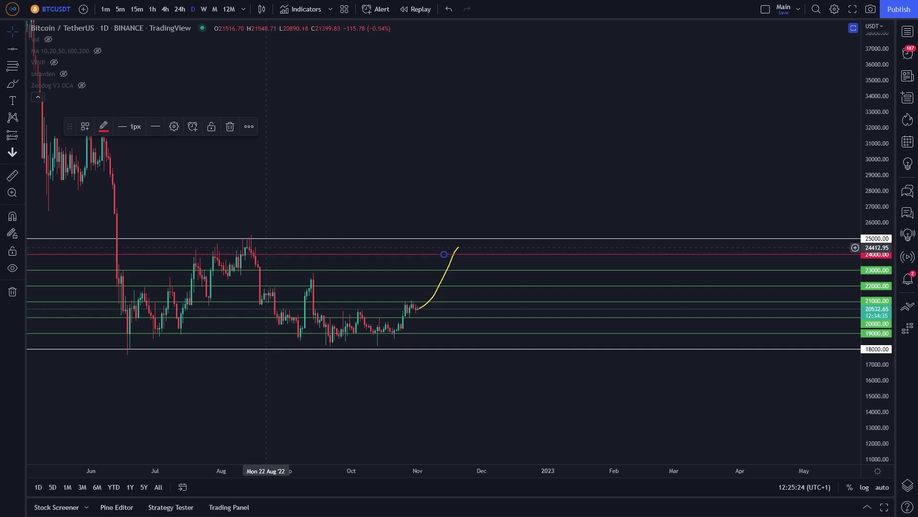
click(104, 126)
click(137, 158)
Step: Extend the rising price path with a brush stroke through the 25000 line to about 25900
click(12, 83)
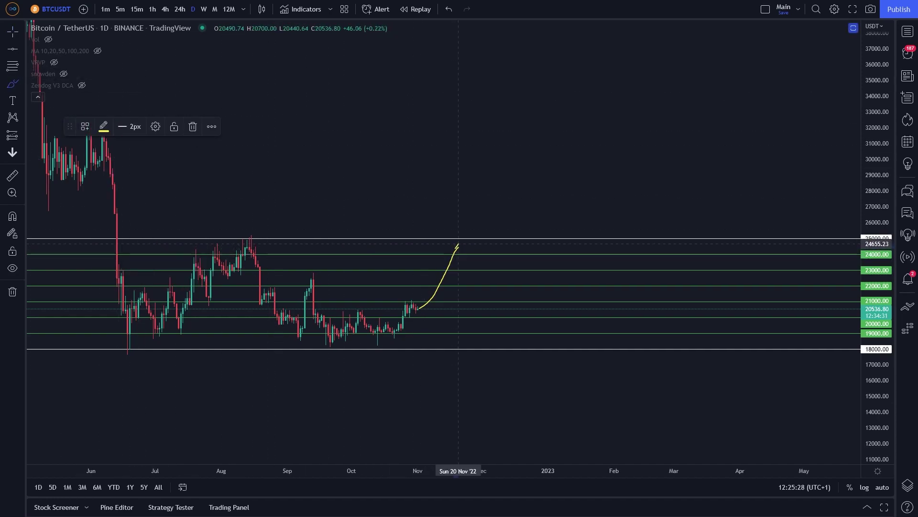
drag(455, 248, 484, 224)
click(12, 32)
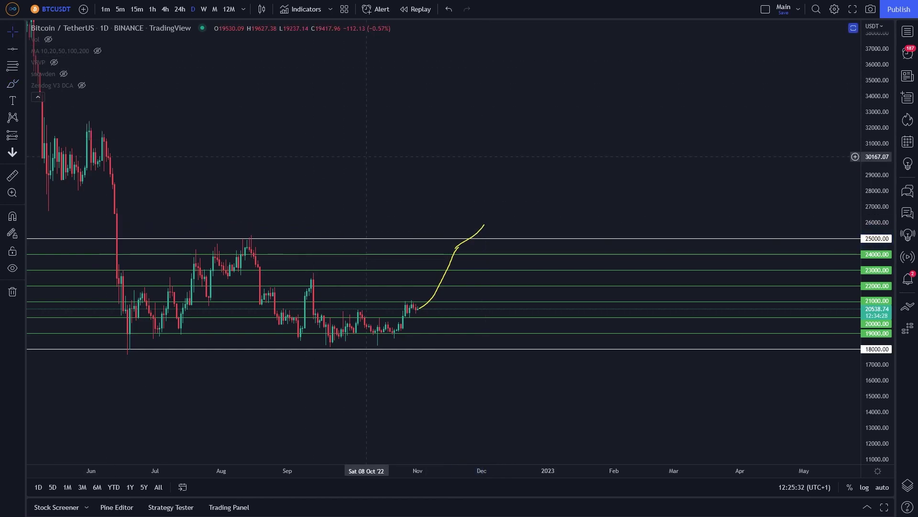
Step: Try a brush curve continuing the path to a peak near 29000 and back to about 22600, and undo it
scroll(366, 156, down, 2)
drag(400, 157, 328, 157)
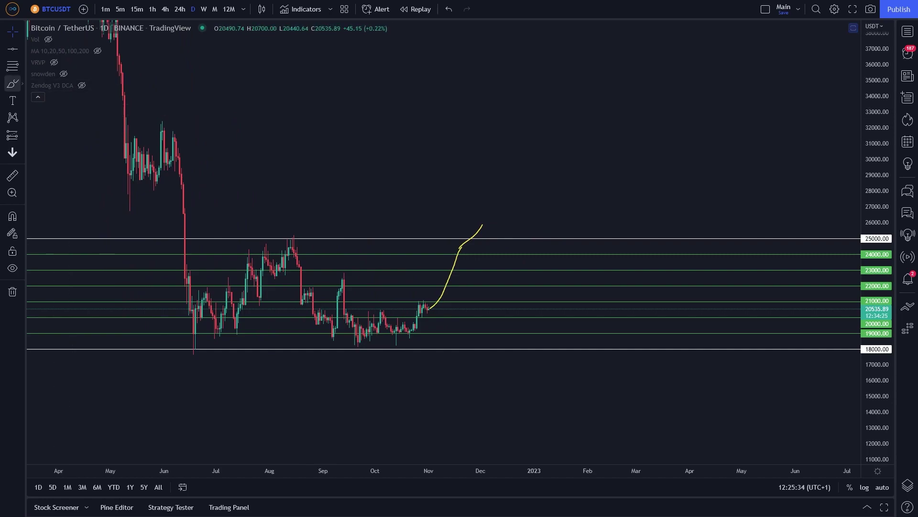
click(13, 83)
mouse_move(483, 225)
mouse_down()
mouse_move(507, 185)
mouse_move(581, 194)
mouse_move(618, 256)
mouse_move(653, 277)
mouse_up()
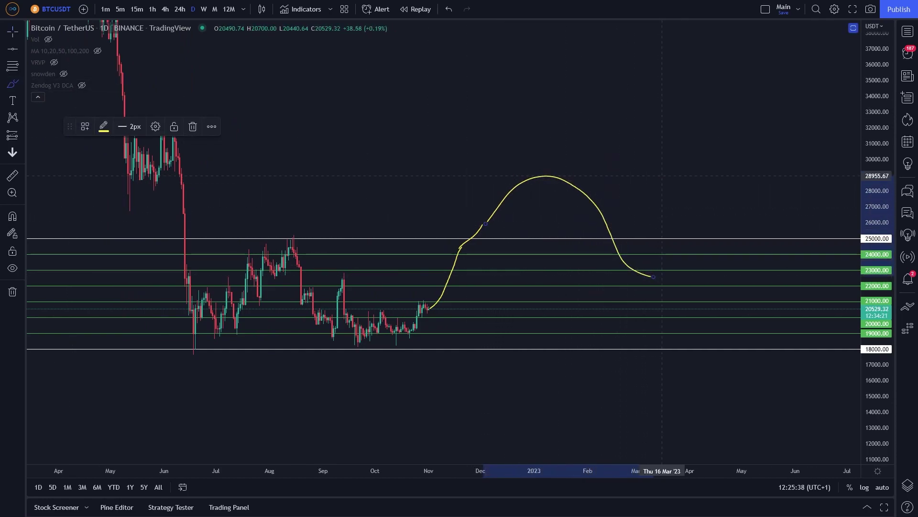
key(ctrl+z)
key(ctrl+z)
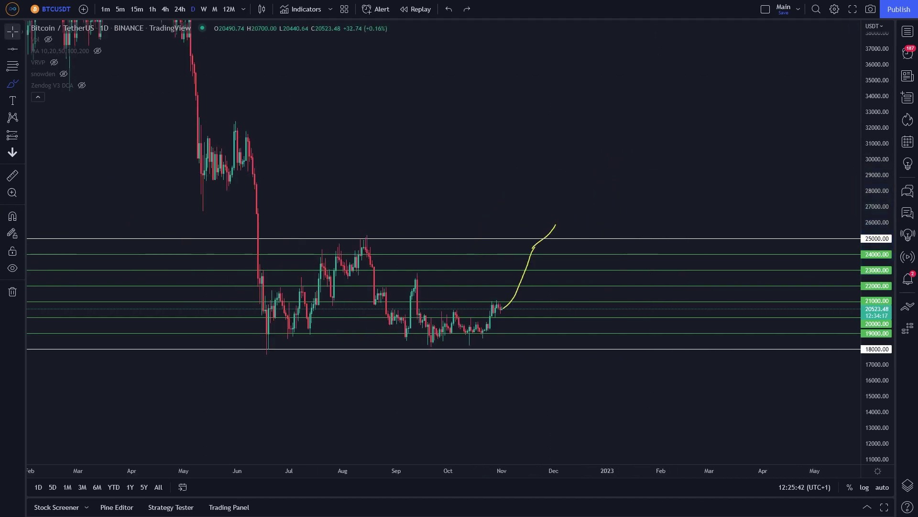
Step: Measure the price range between the 22000 and 23000 grid lines, and discard the measurement
scroll(449, 192, up, 5)
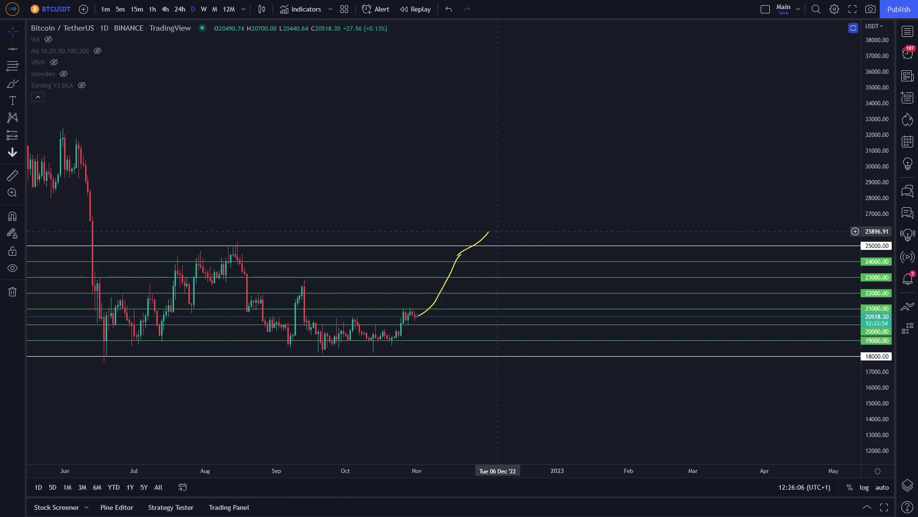
drag(498, 231, 480, 218)
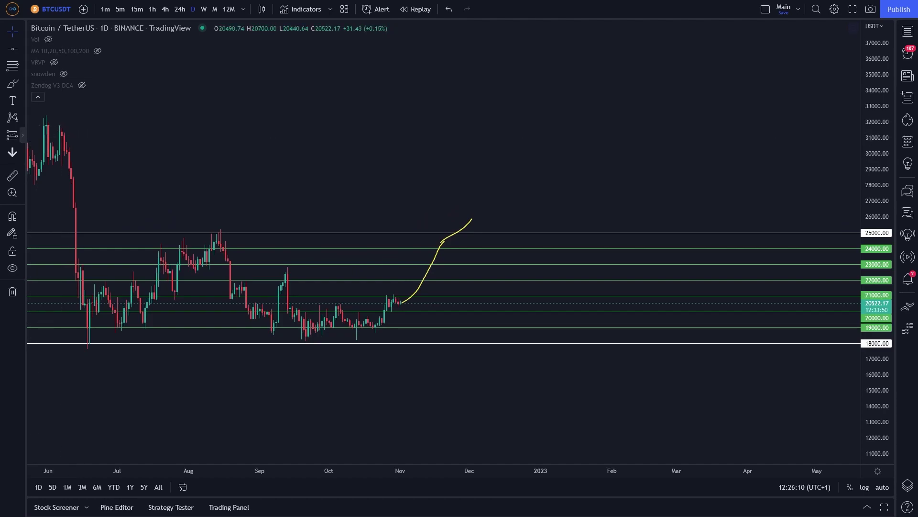
click(22, 135)
click(63, 212)
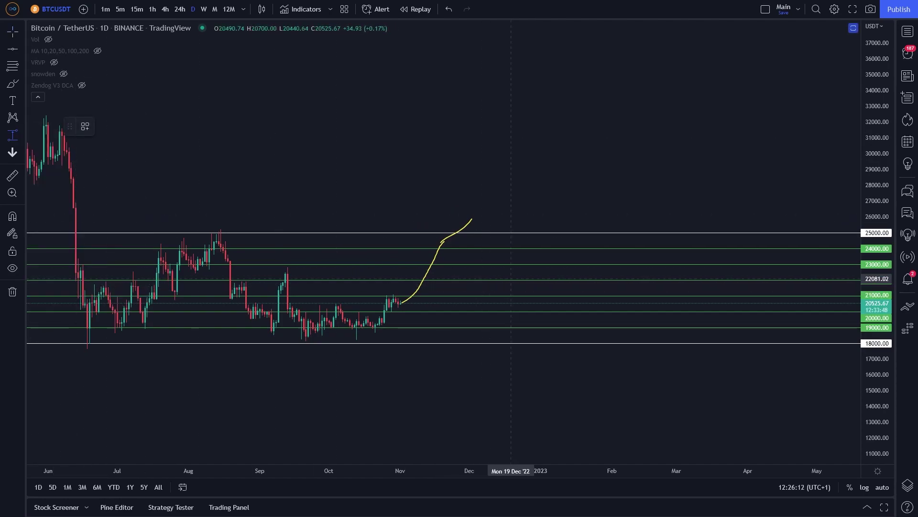
click(511, 280)
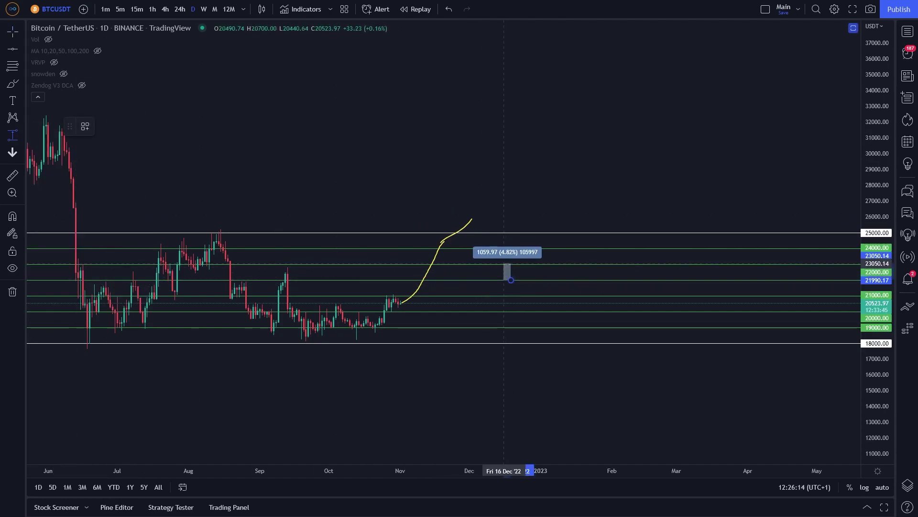
key(Escape)
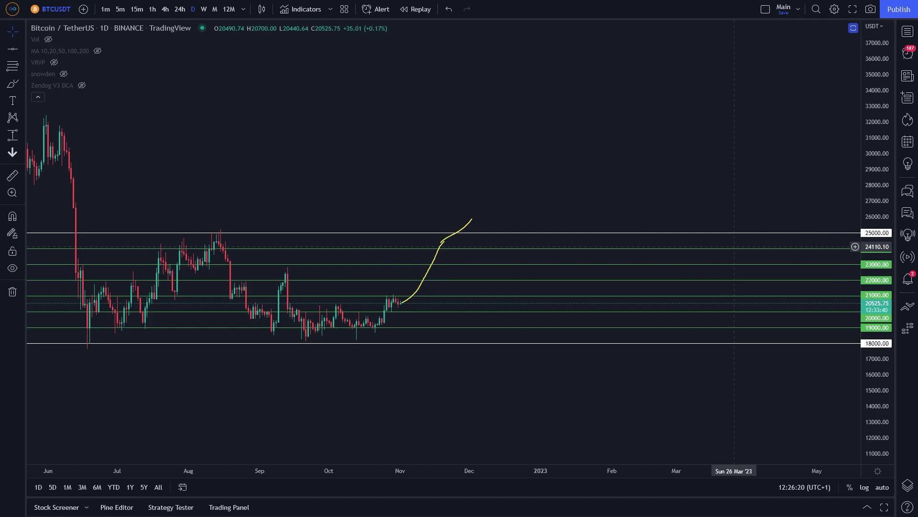
scroll(565, 212, down, 1)
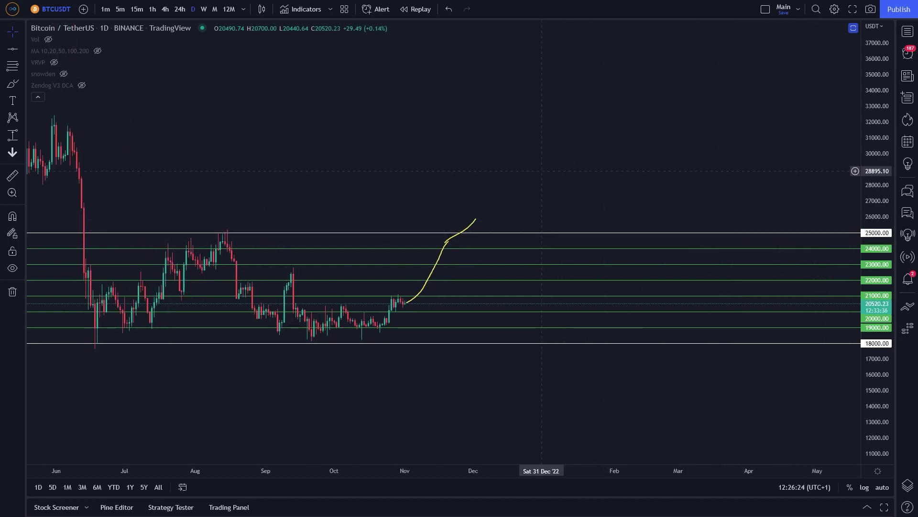
Step: Extend the end of the rising price path with a short brush stroke to about 26100
click(12, 83)
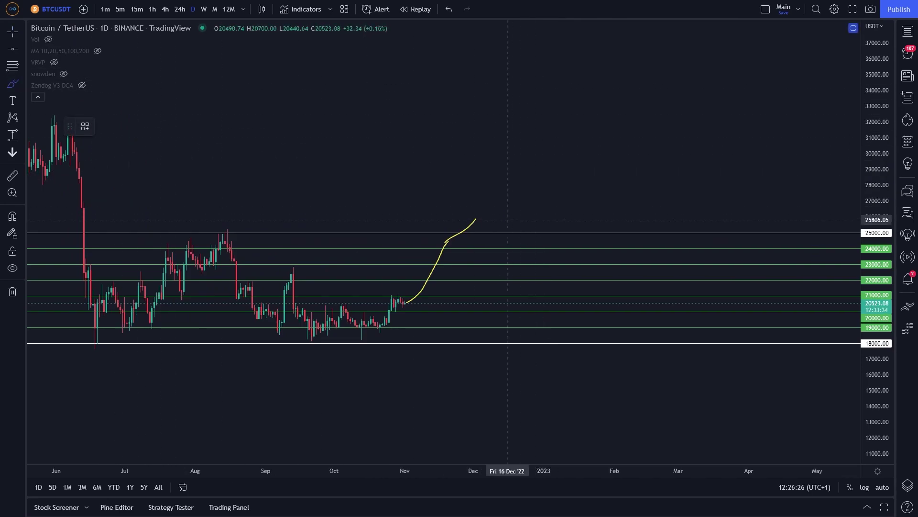
drag(473, 223, 481, 215)
click(12, 32)
click(455, 100)
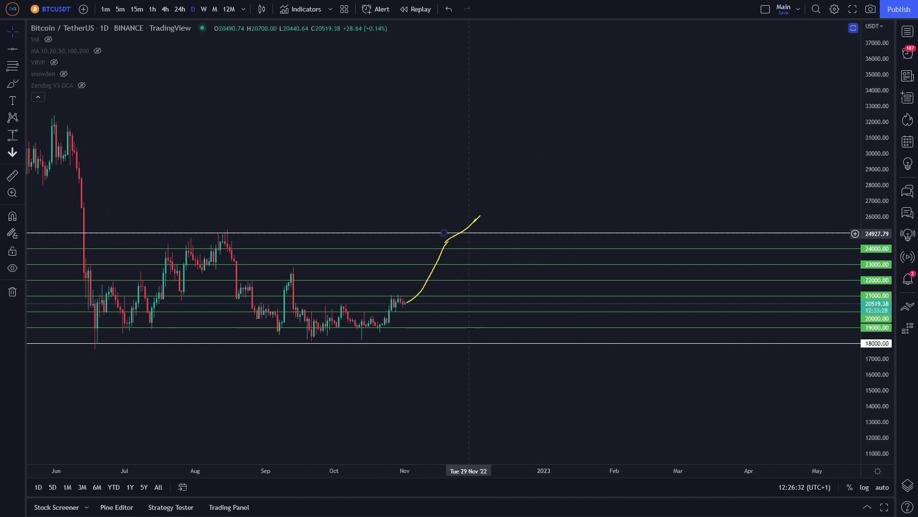
Step: Recolour the white horizontal line at 25000 to green
click(503, 233)
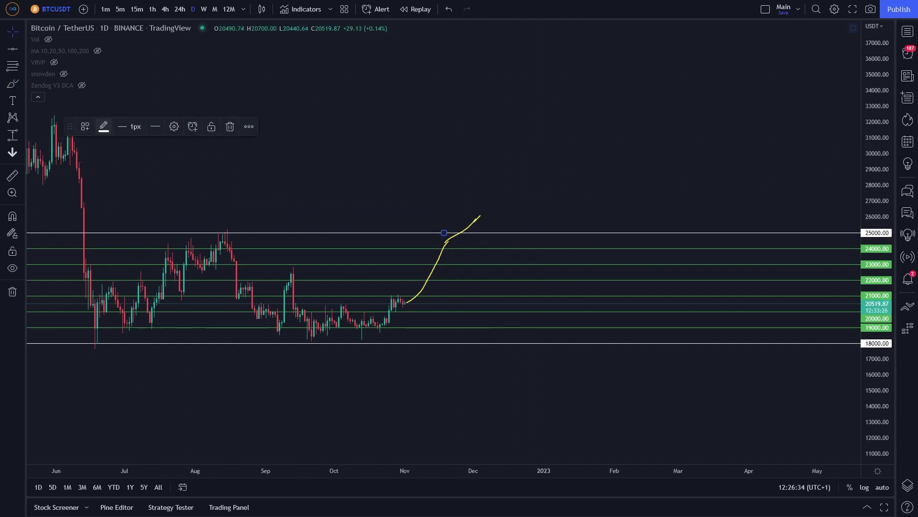
click(103, 126)
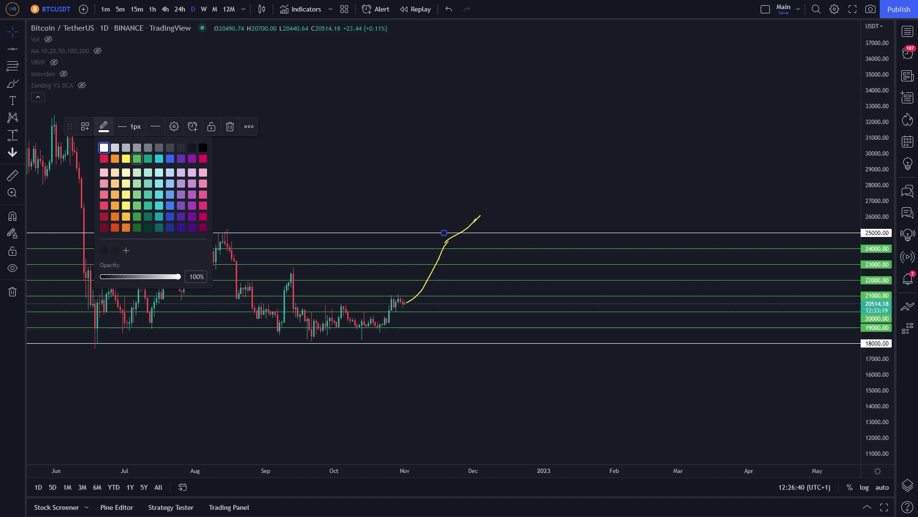
click(137, 158)
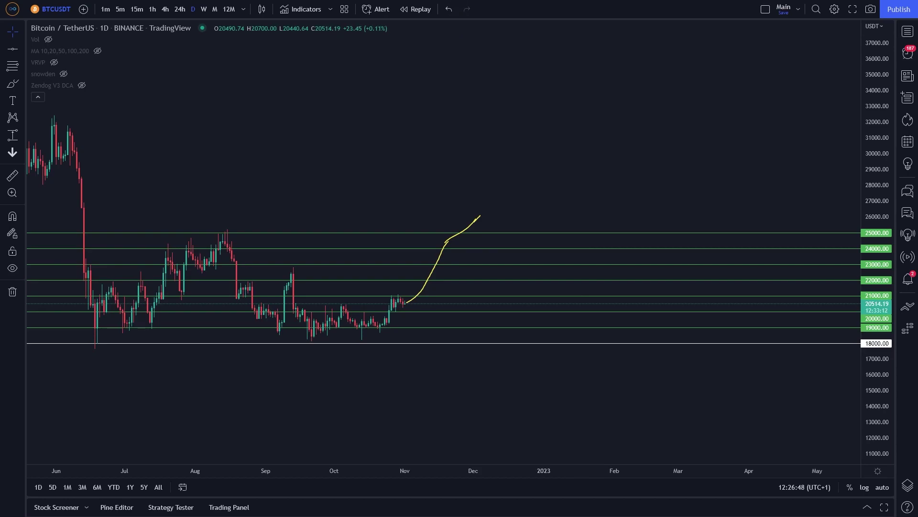
click(508, 233)
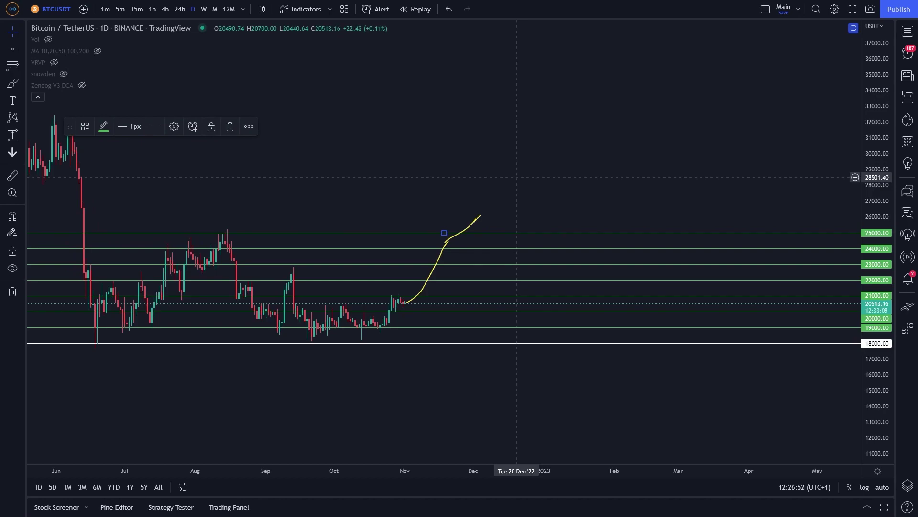
click(517, 177)
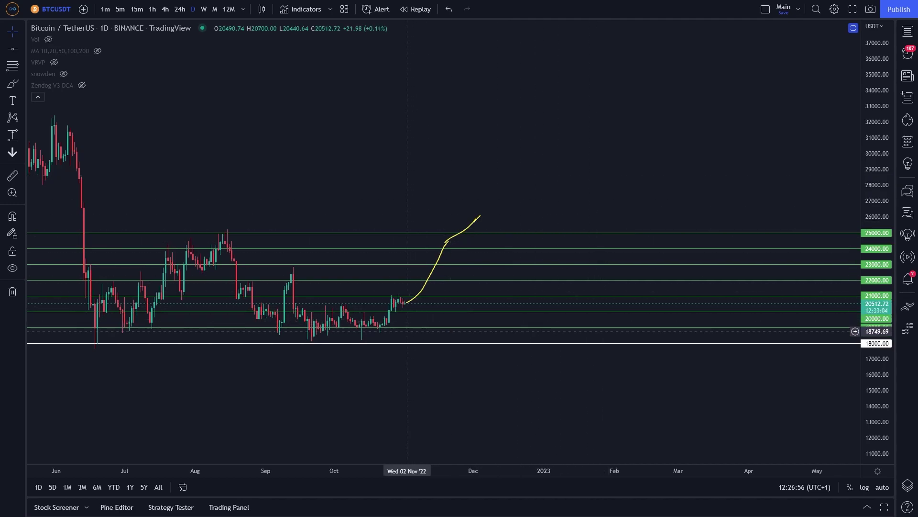
Step: Delete the green 19000 line and move the white 18000 line up to about 19050
click(444, 327)
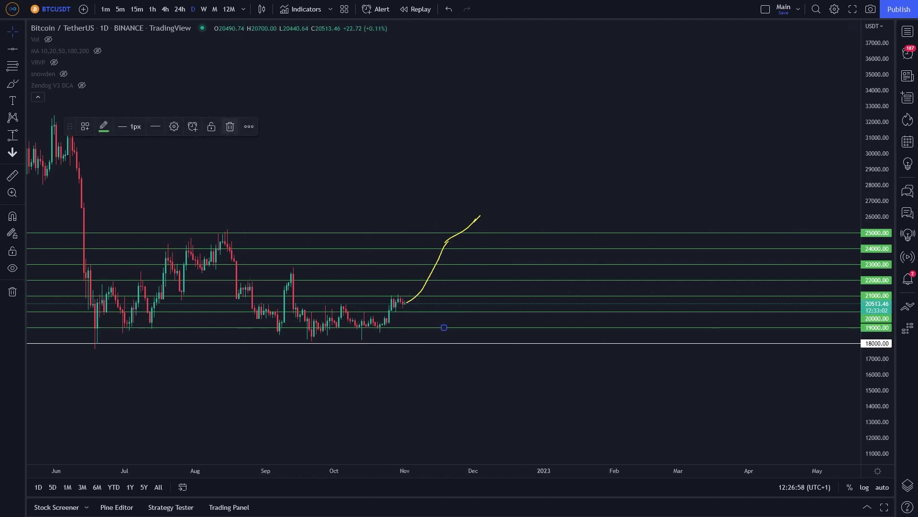
click(230, 126)
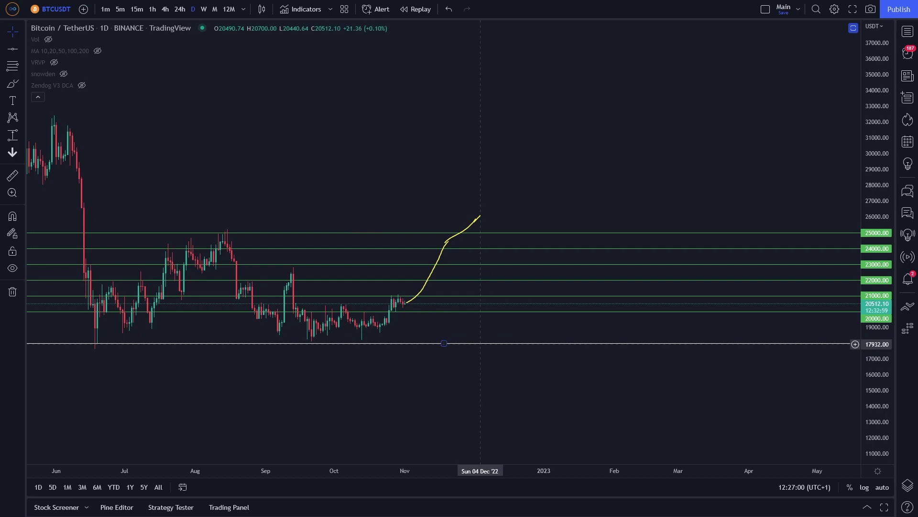
drag(480, 343, 481, 326)
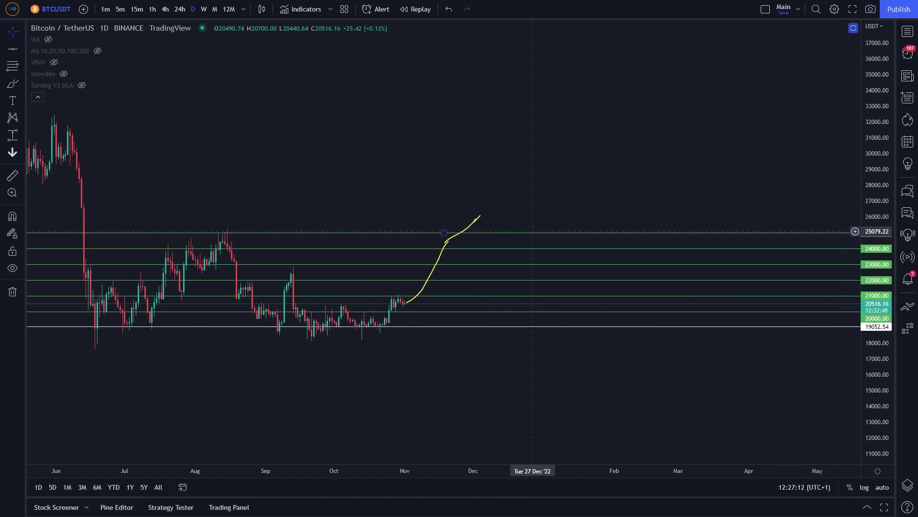
Step: Extend the price path with a brush stroke to about 27000 and add a green horizontal line at 26000
click(12, 84)
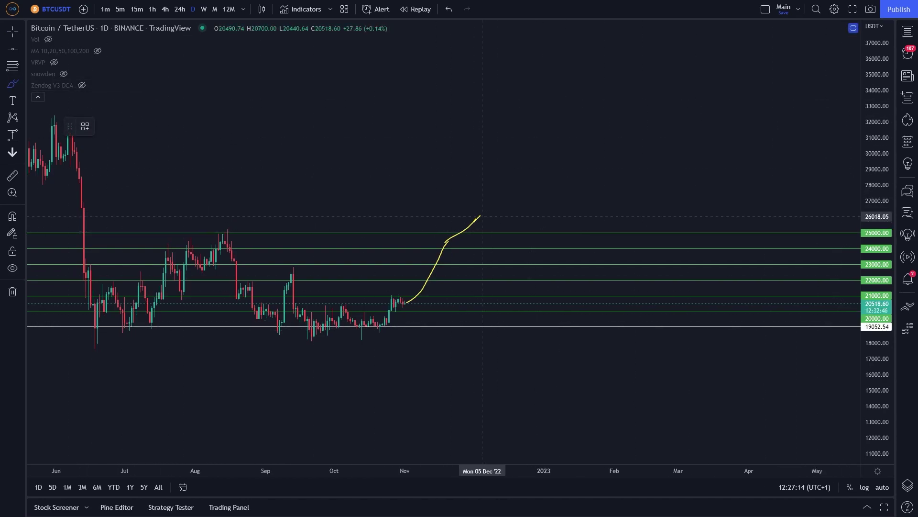
drag(480, 216, 510, 201)
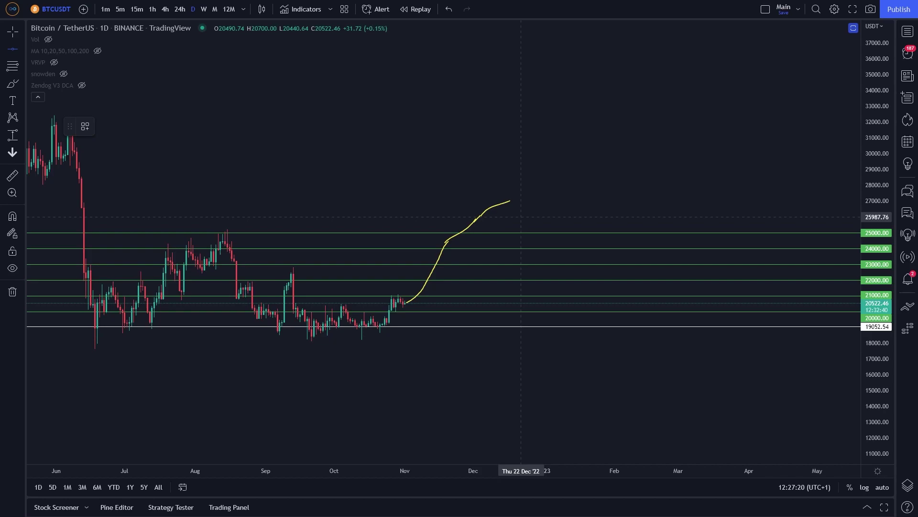
click(522, 217)
click(177, 127)
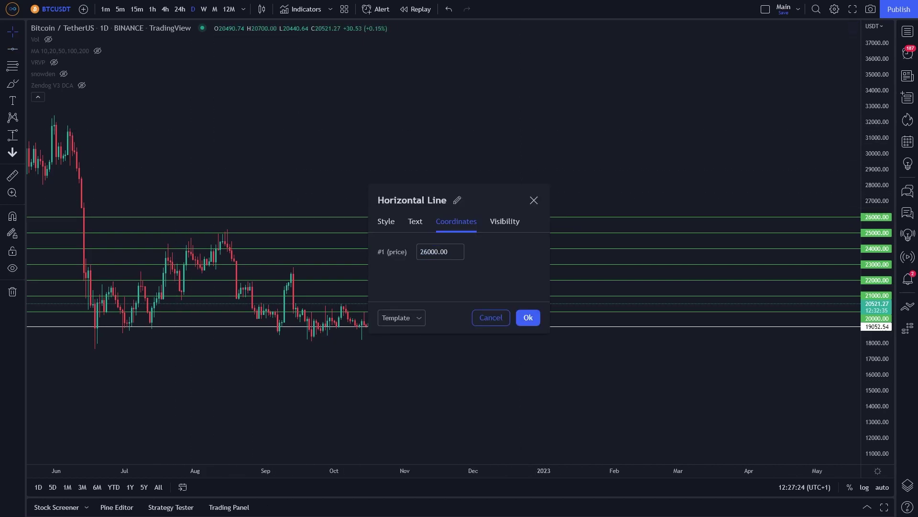
click(528, 317)
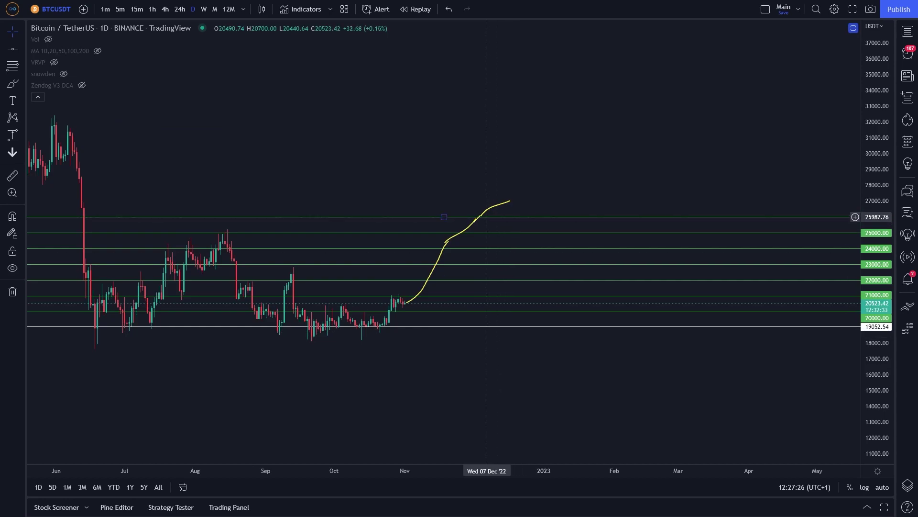
Step: Delete the green 20000 line and move the lower white line up to about 20020
click(500, 311)
drag(501, 326, 500, 311)
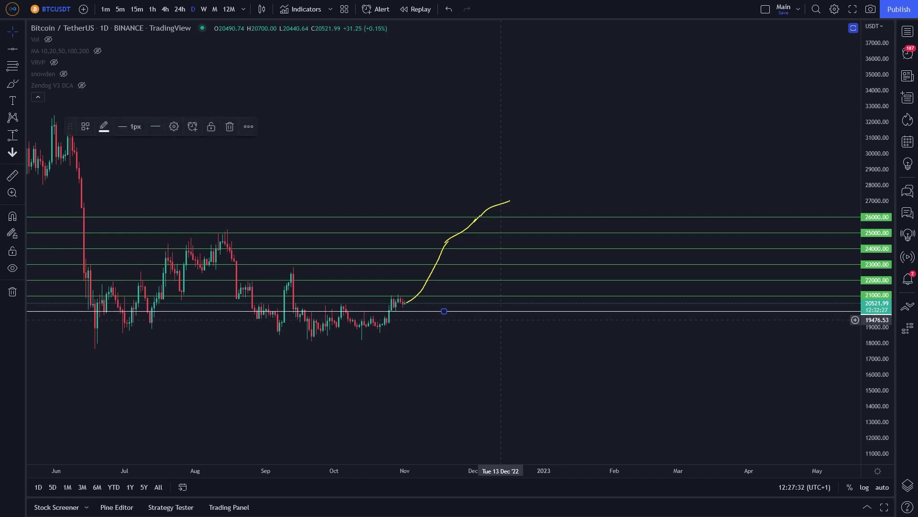
click(500, 321)
scroll(501, 322, down, 1)
drag(540, 346, 483, 346)
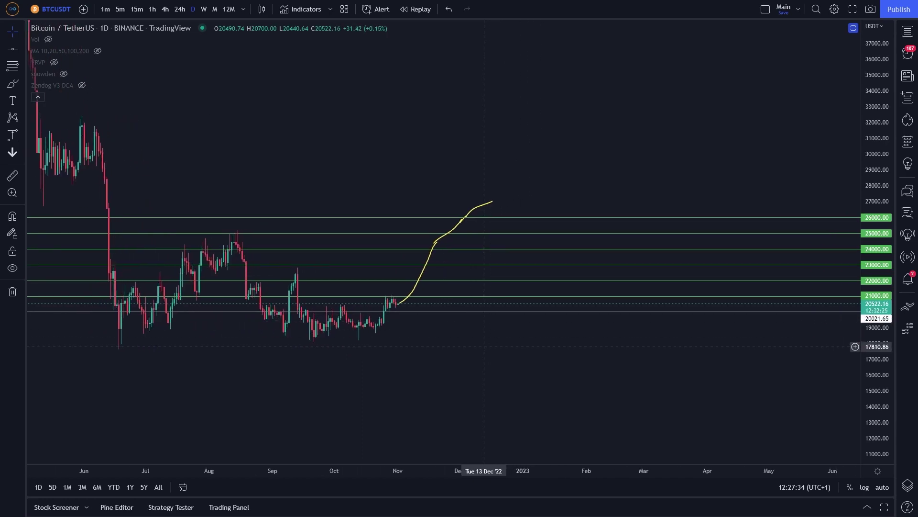
Step: Continue the price path with a brush curve that tops out near 27000 and falls to about 25800
click(13, 84)
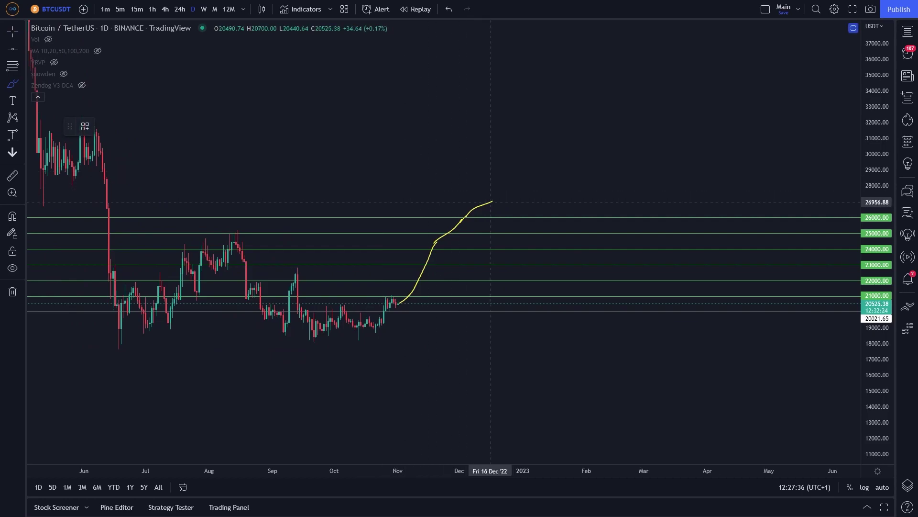
mouse_move(490, 202)
mouse_down()
mouse_move(513, 200)
mouse_move(533, 221)
mouse_up()
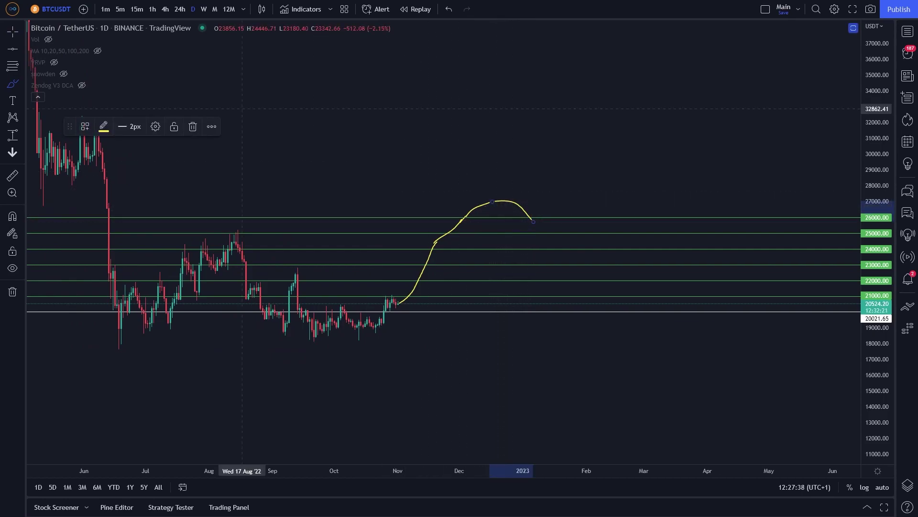
click(12, 32)
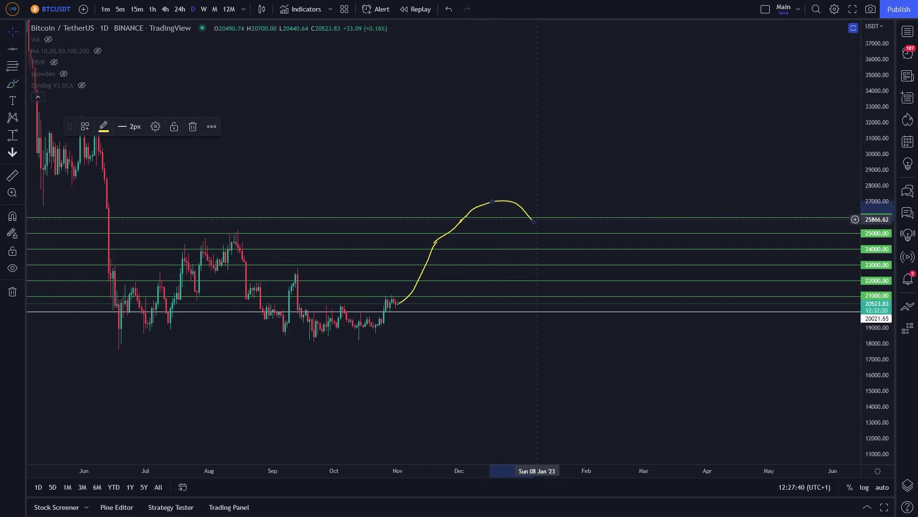
Step: Move the green 26000 line up to about 27017, at the path's peak, and recolour it red
click(444, 218)
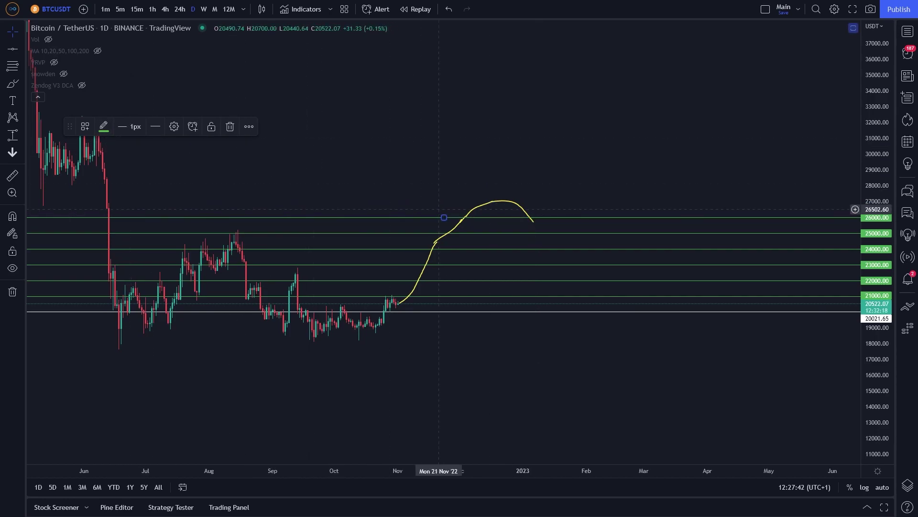
drag(493, 218, 494, 202)
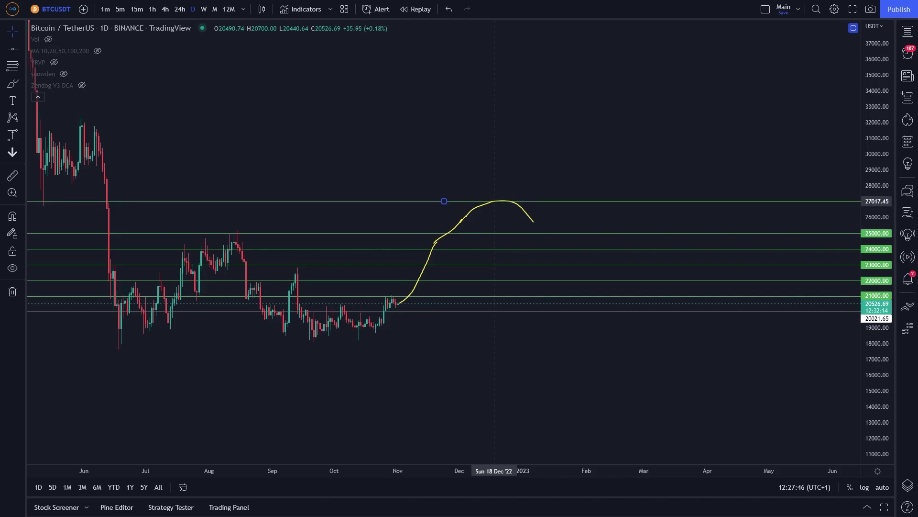
click(104, 126)
click(103, 158)
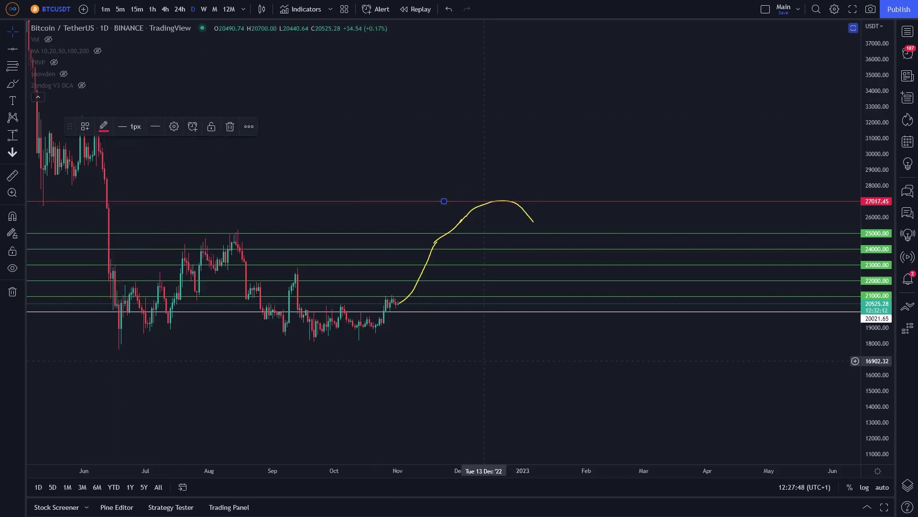
click(484, 361)
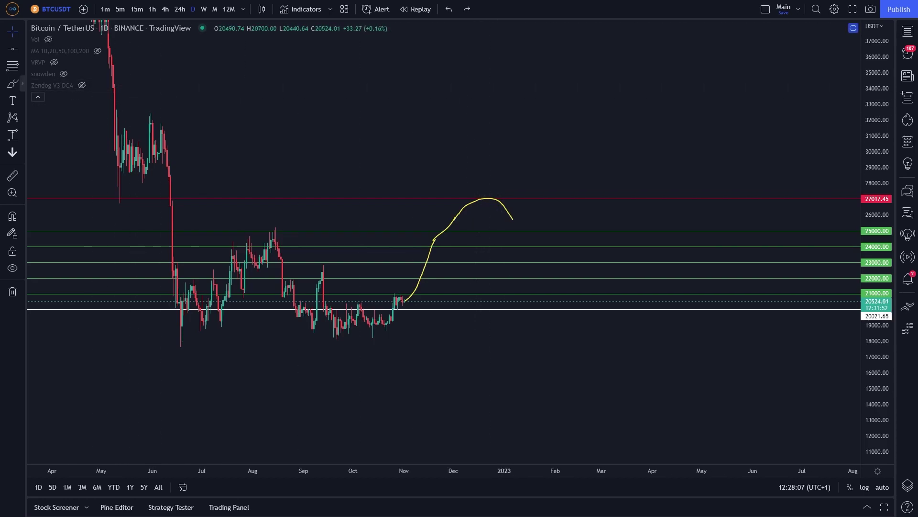
Step: Try a brush stroke falling from the path's end to about 17500, and undo it together with the preceding path extensions and grid line changes
click(12, 83)
mouse_move(512, 219)
mouse_down()
mouse_move(572, 343)
mouse_move(584, 348)
mouse_up()
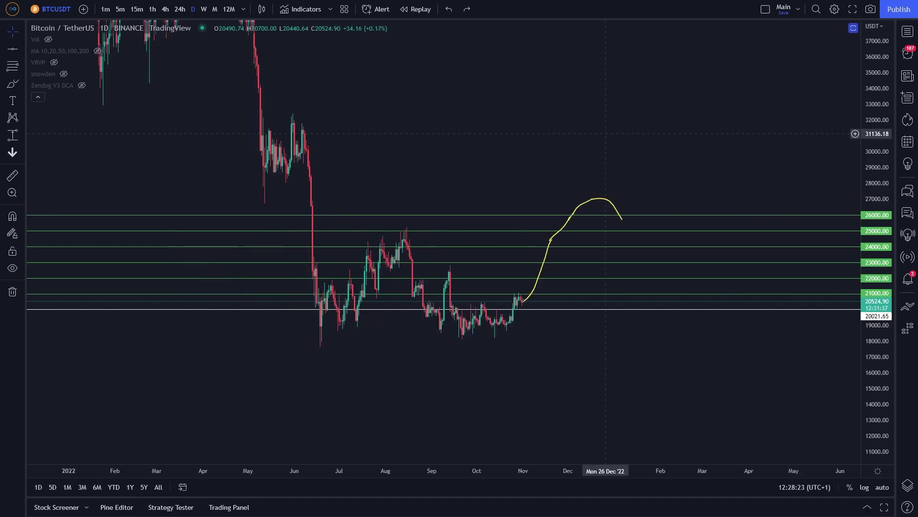
key(ctrl+z)
key(ctrl+z)
key(ctrl+z)
key(ctrl+z)
key(ctrl+z)
key(ctrl+z)
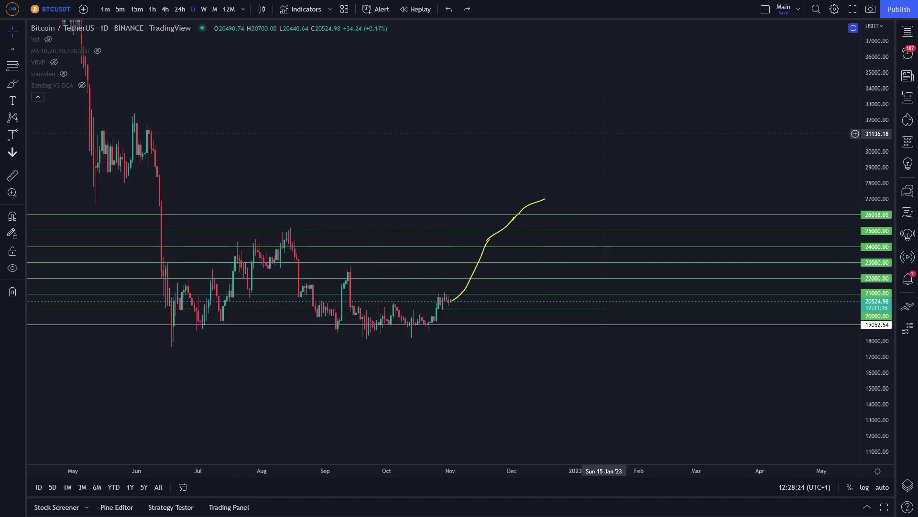
key(ctrl+z)
key(ctrl+z)
key(ctrl+z)
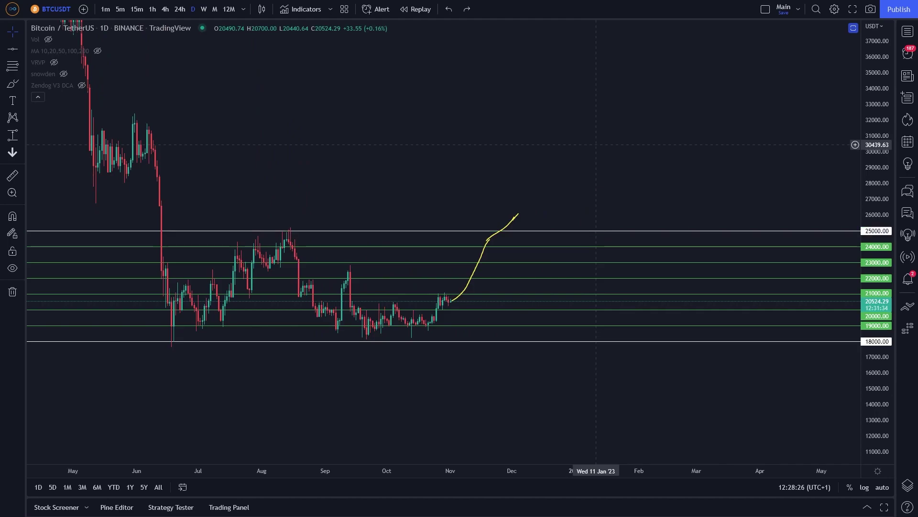
Step: Add a horizontal line at about 26018, where the price path ends, and choose a different line colour for it
click(13, 49)
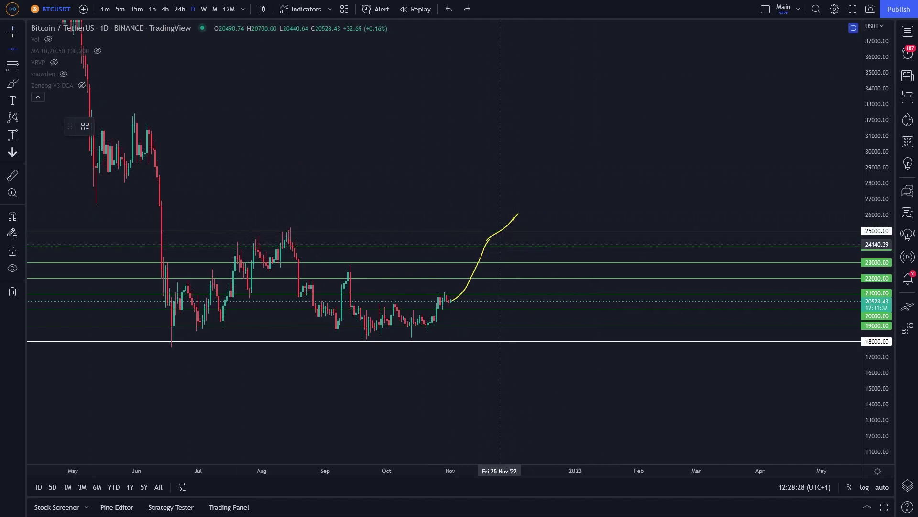
click(443, 215)
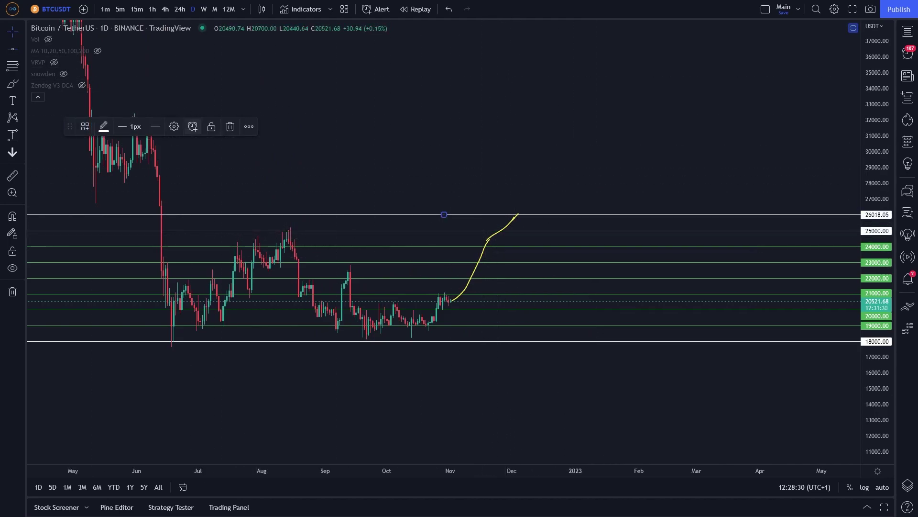
click(104, 126)
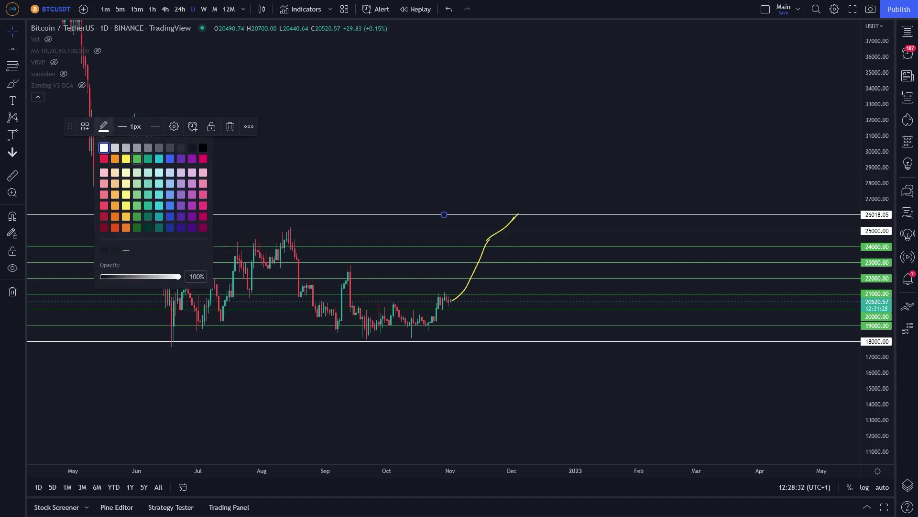
click(143, 171)
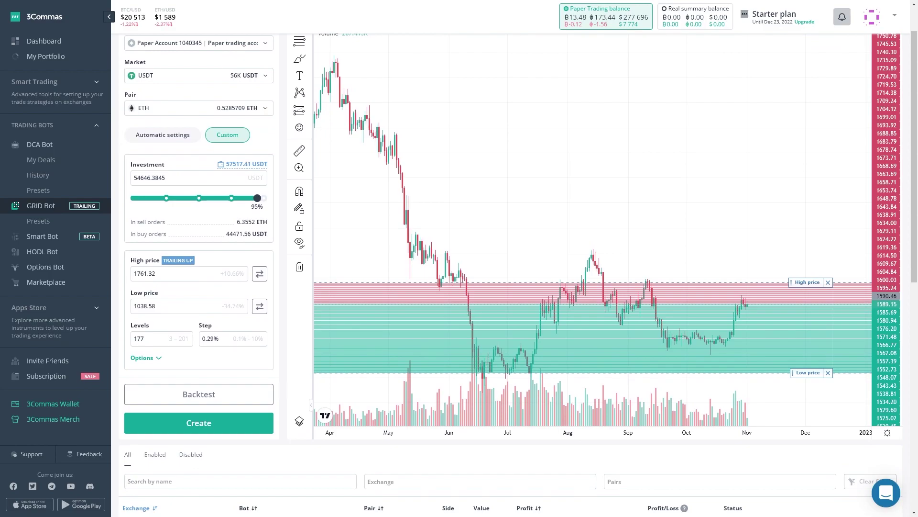
Step: Switch to the 3Commas GRID bot setup for ETH/USDT and expand its additional options
scroll(510, 240, down, 1)
scroll(510, 240, up, 1)
click(145, 357)
scroll(199, 287, down, 2)
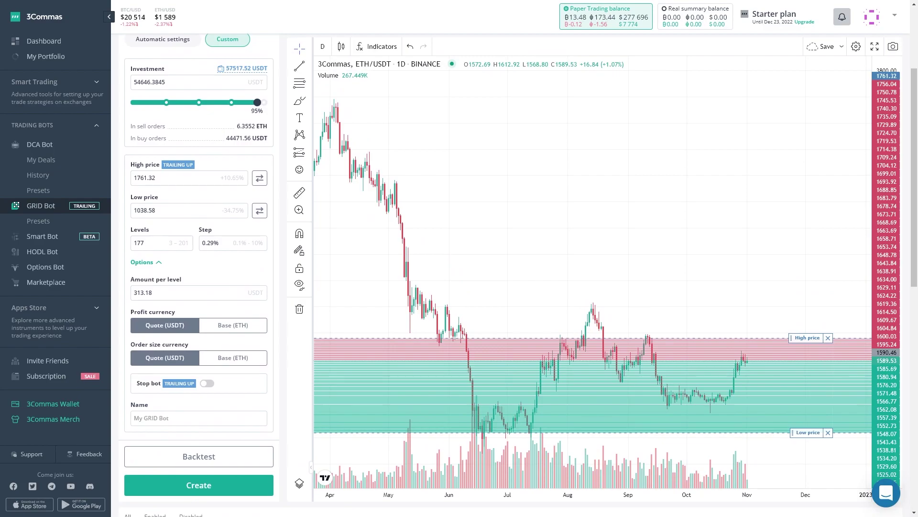
Step: Examine the bot's Profit currency and Order size currency settings and their Quote (USDT) and Base (ETH) choices
drag(131, 312, 172, 312)
drag(131, 345, 178, 344)
click(177, 344)
click(233, 358)
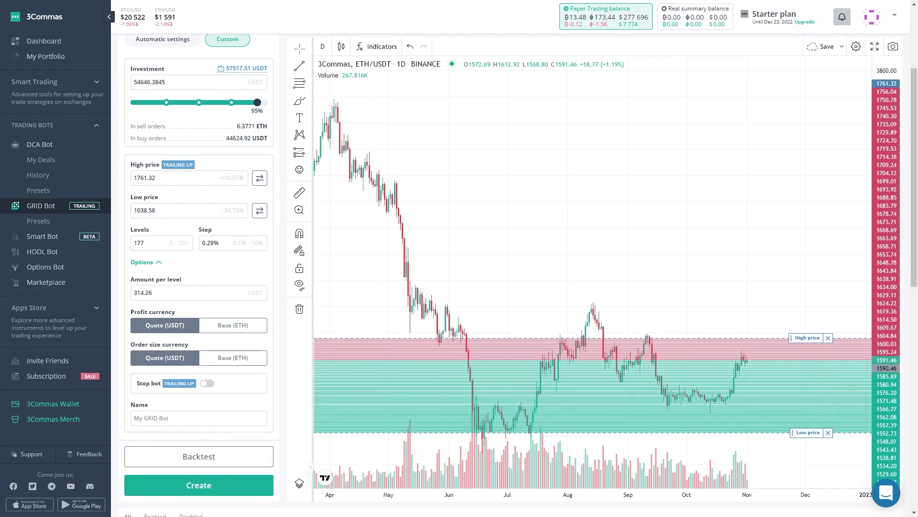
Step: Enable the Stop bot option and set its stop price to 1000
click(207, 383)
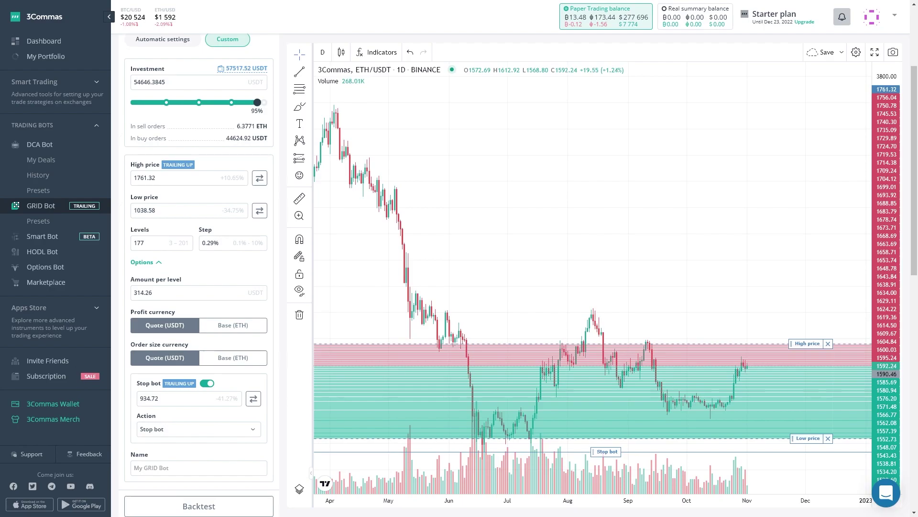
double_click(149, 398)
text(1000)
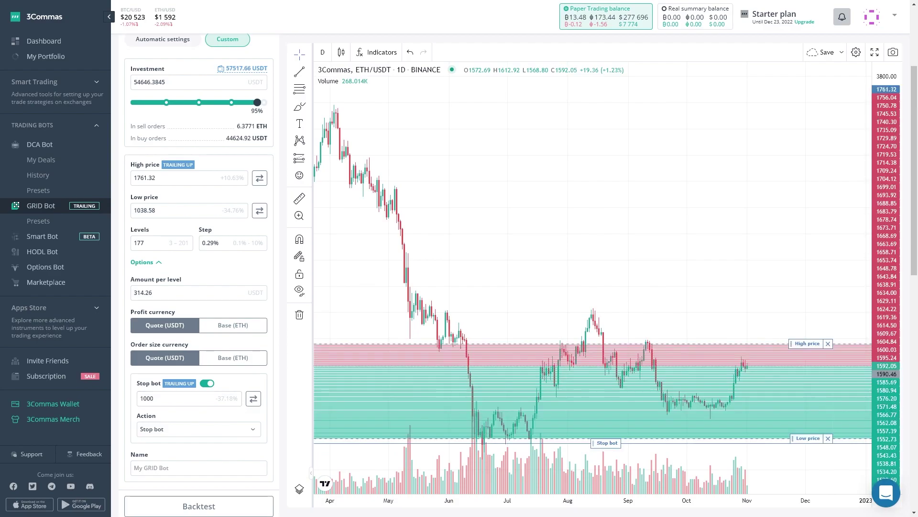
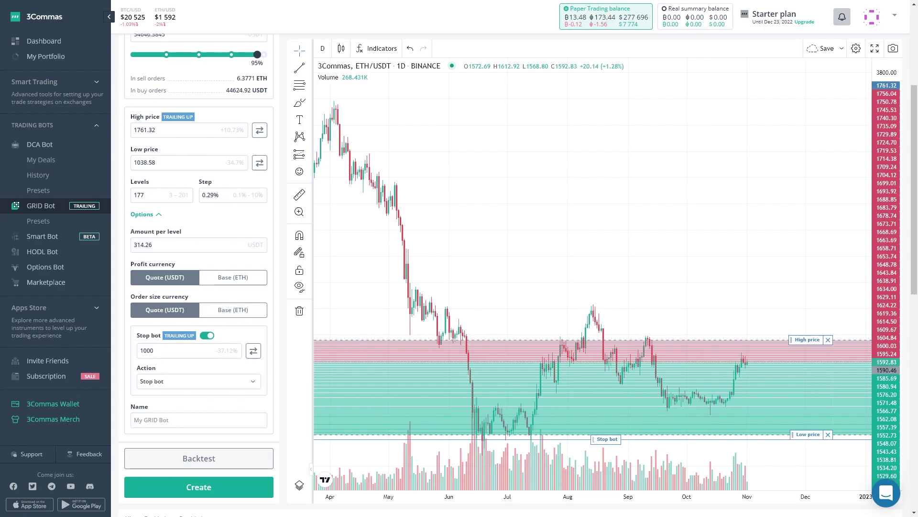
Step: Switch the ETH/USDT bot to automatic settings for comparison and return it to custom settings
scroll(199, 258, up, 1)
scroll(199, 258, up, 1)
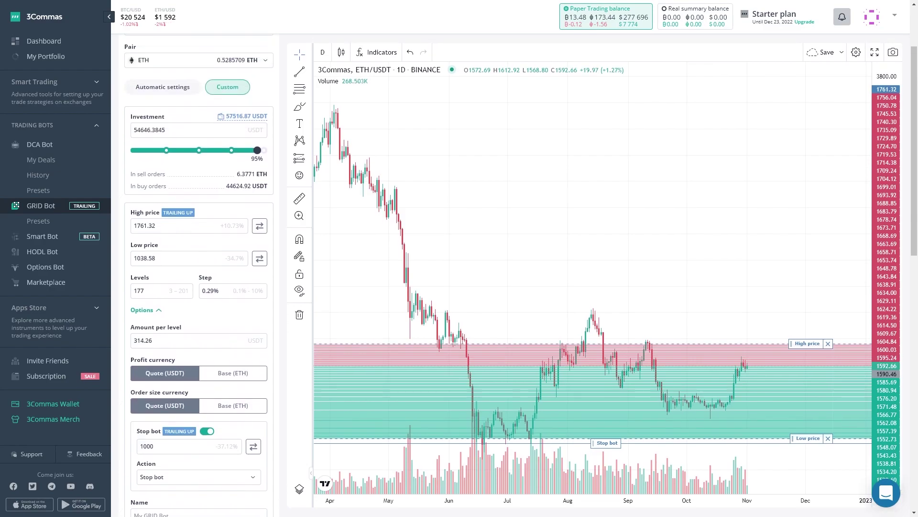
click(163, 87)
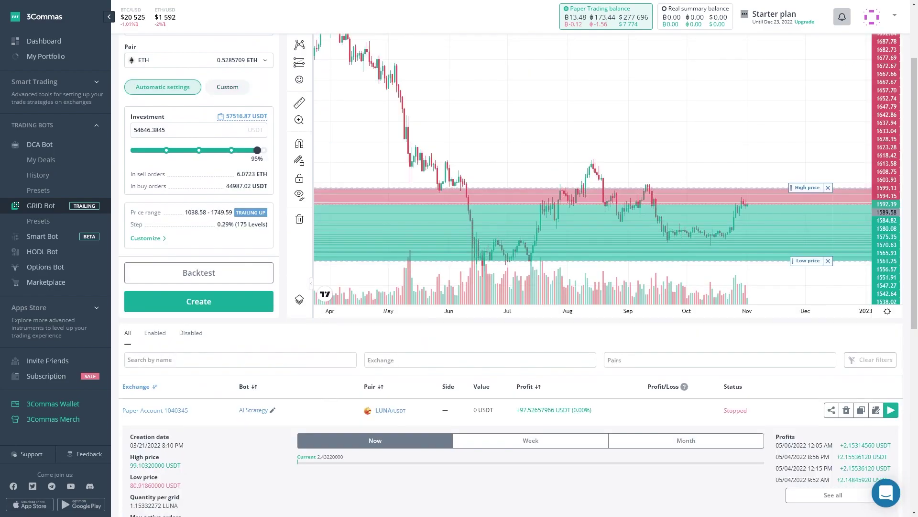
click(227, 87)
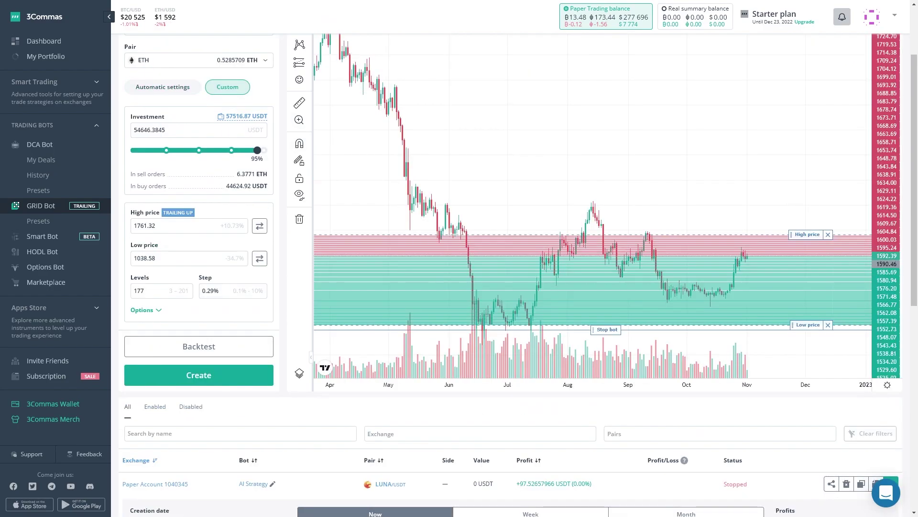
Step: Expand the custom setup's additional options and try Base (ETH) as the Profit currency before restoring Quote (USDT)
scroll(227, 86, down, 1)
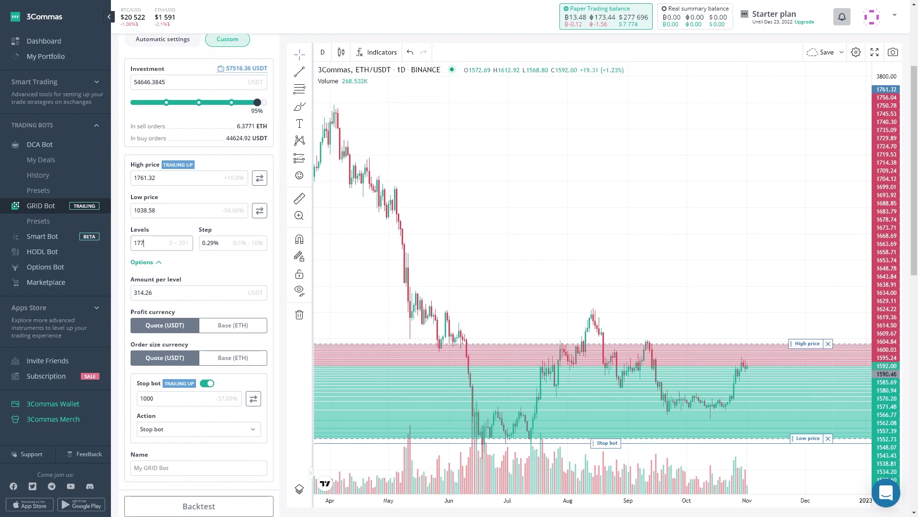
double_click(139, 243)
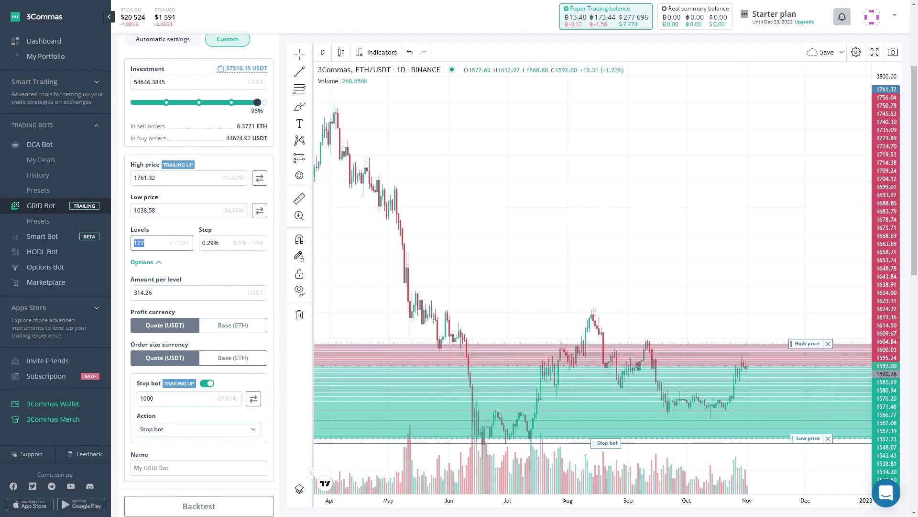
scroll(199, 263, down, 1)
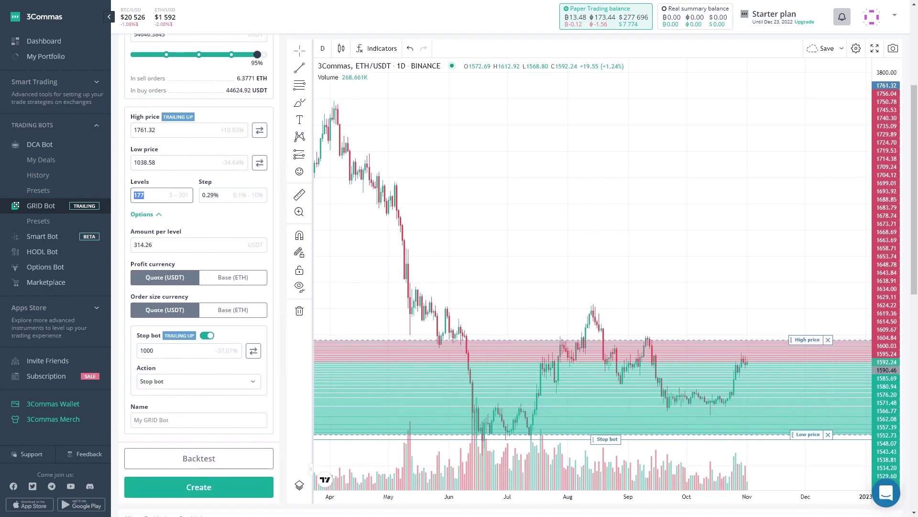
click(233, 277)
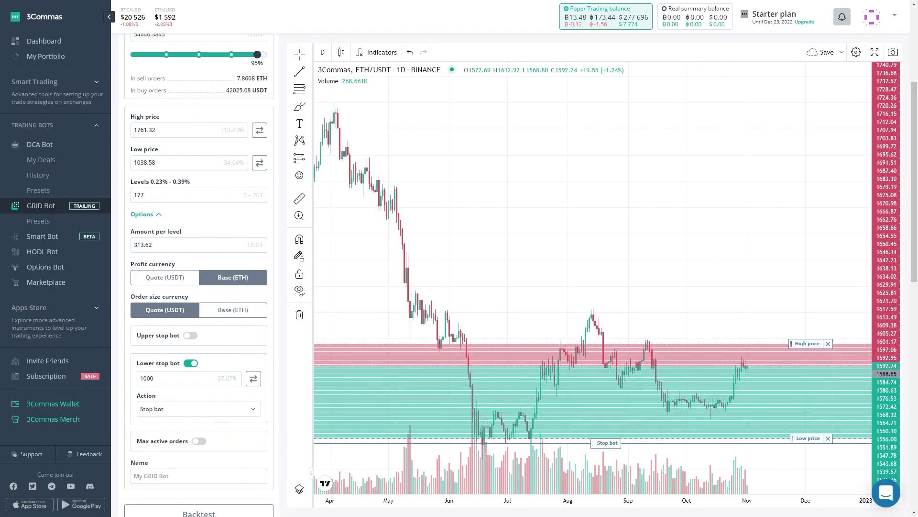
click(164, 277)
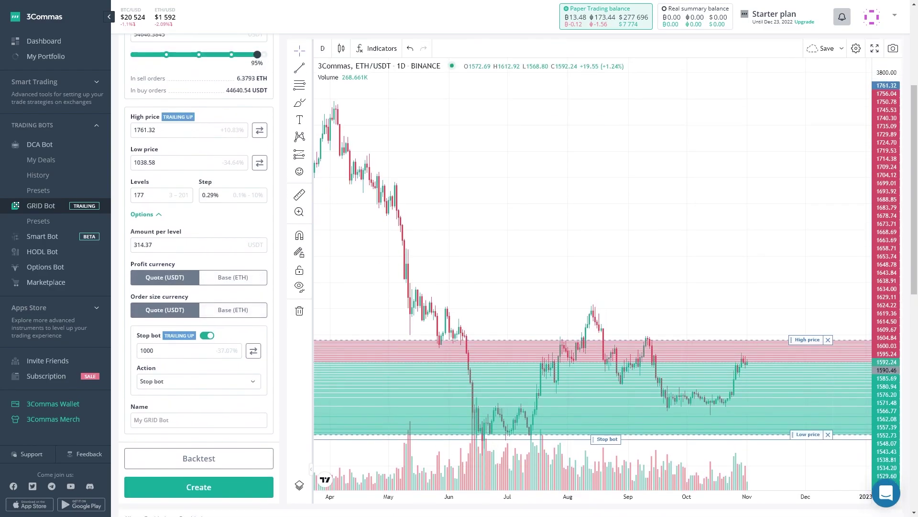
Step: Change the ETH/USDT bot to automatic settings and start a backtest of that configuration
scroll(199, 277, up, 1)
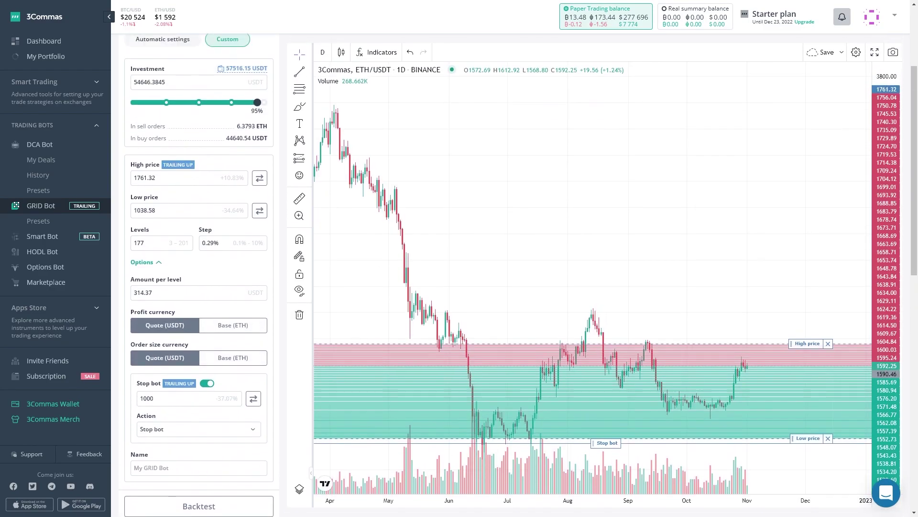
click(163, 39)
scroll(511, 275, up, 1)
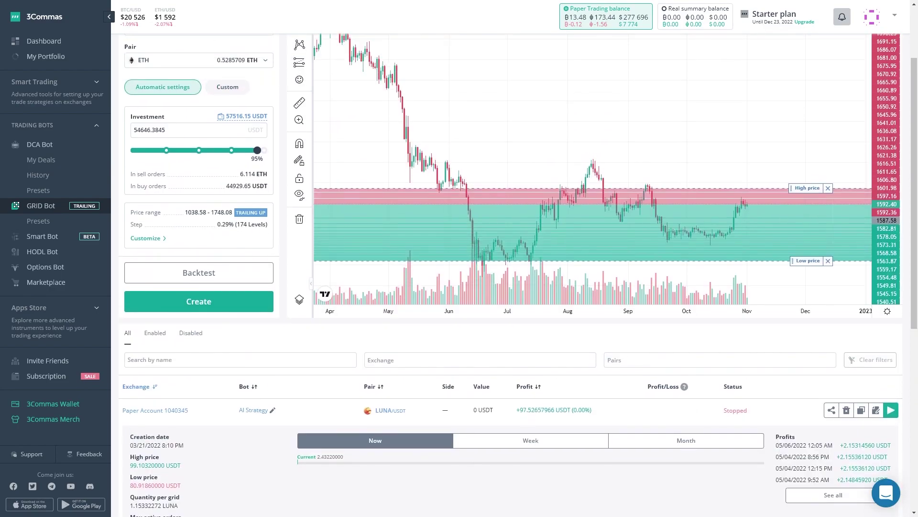
scroll(510, 275, up, 1)
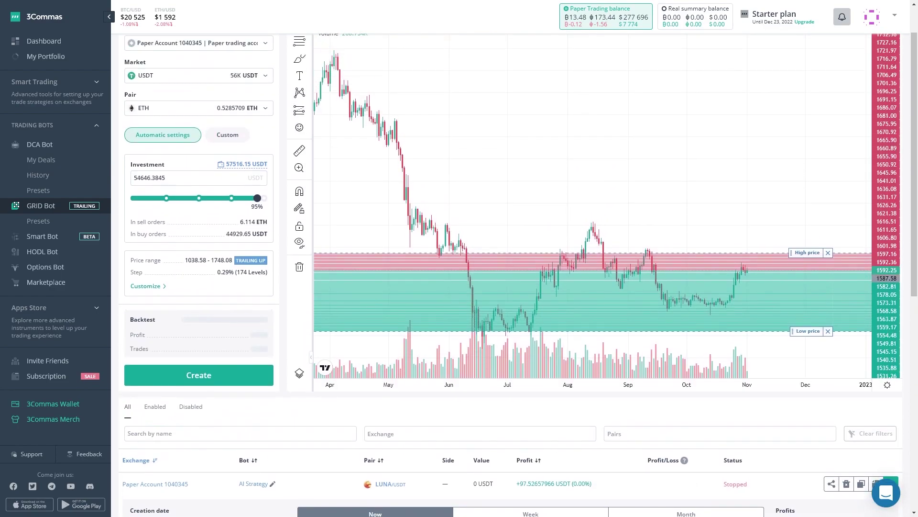
scroll(512, 268, up, 1)
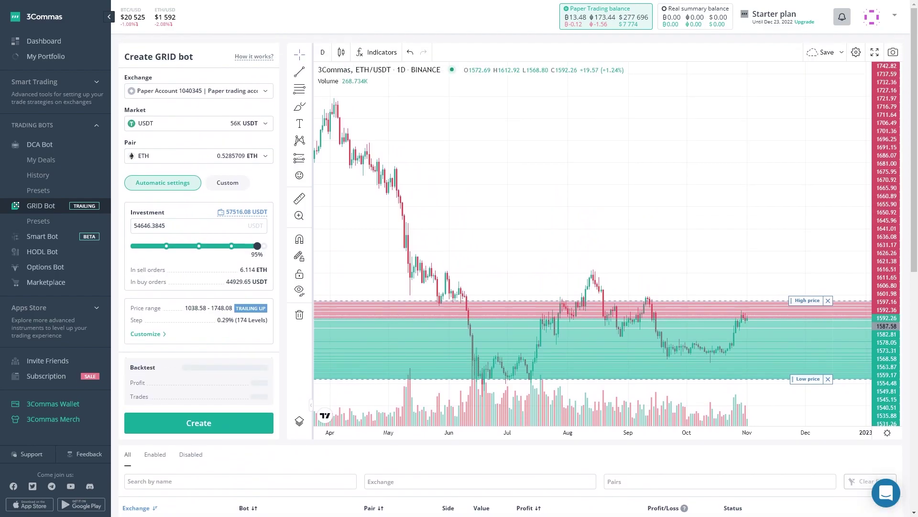